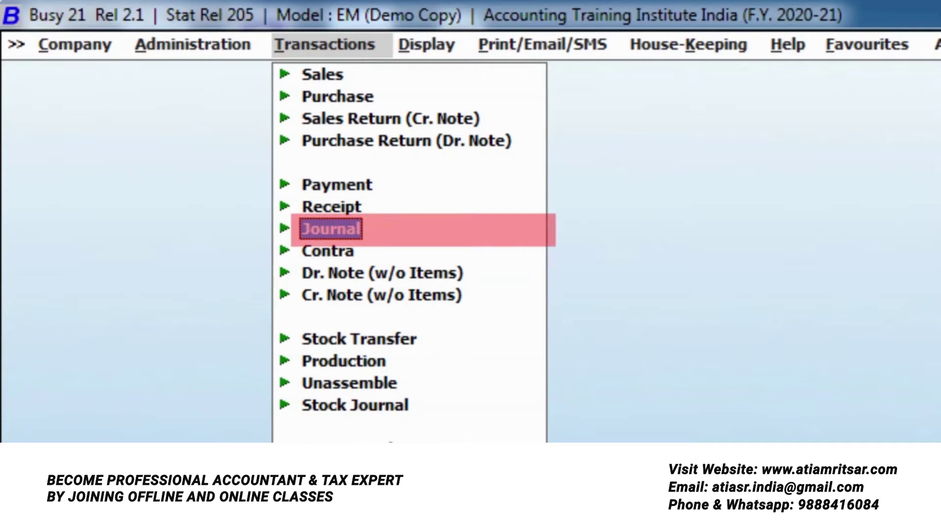
# Step: Start adding a new journal voucher
pyautogui.press('Down')
pyautogui.press('Up')
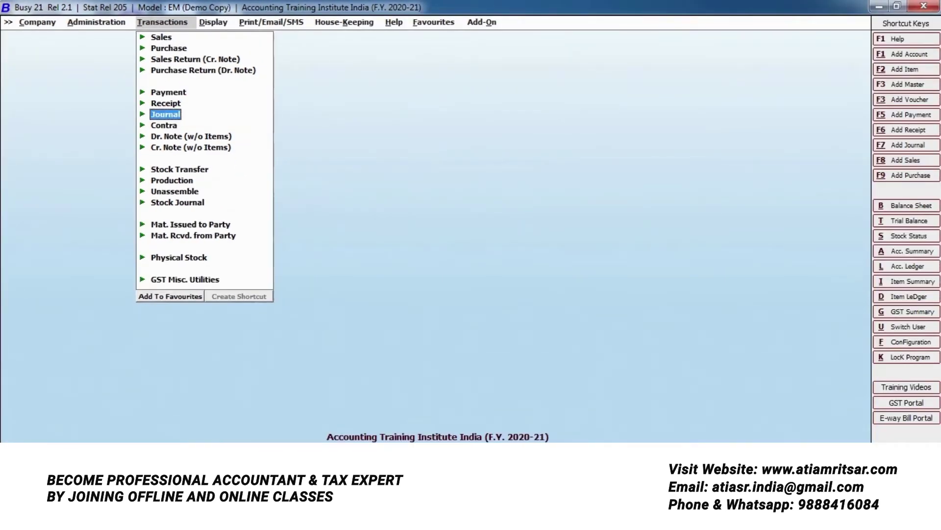
pyautogui.press('Return')
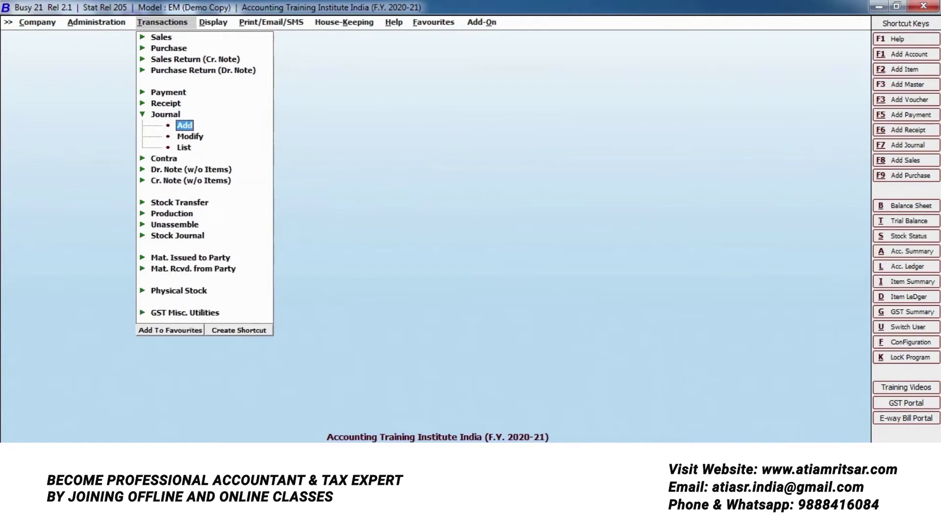
pyautogui.press('Return')
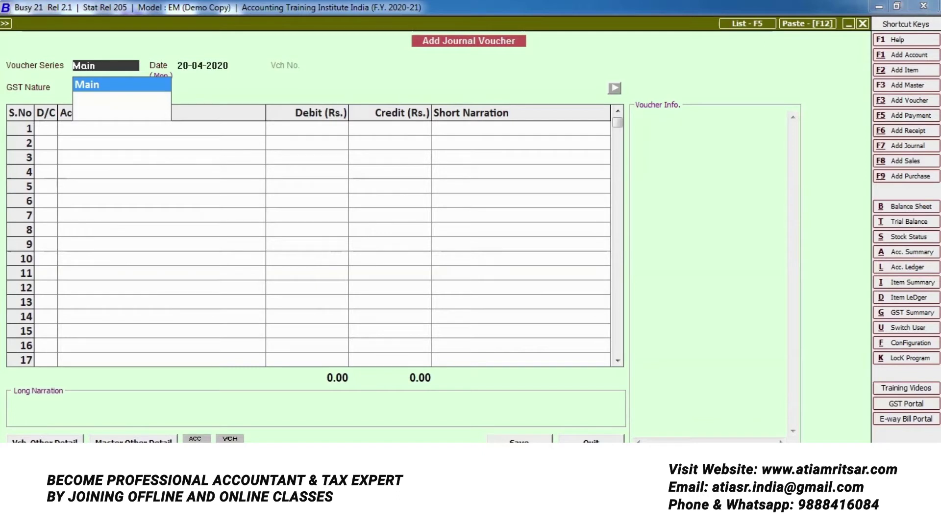
# Step: Fill in the voucher header with series Main, date 01-04-2020 and GST nature Not Applicable
pyautogui.press('Return')
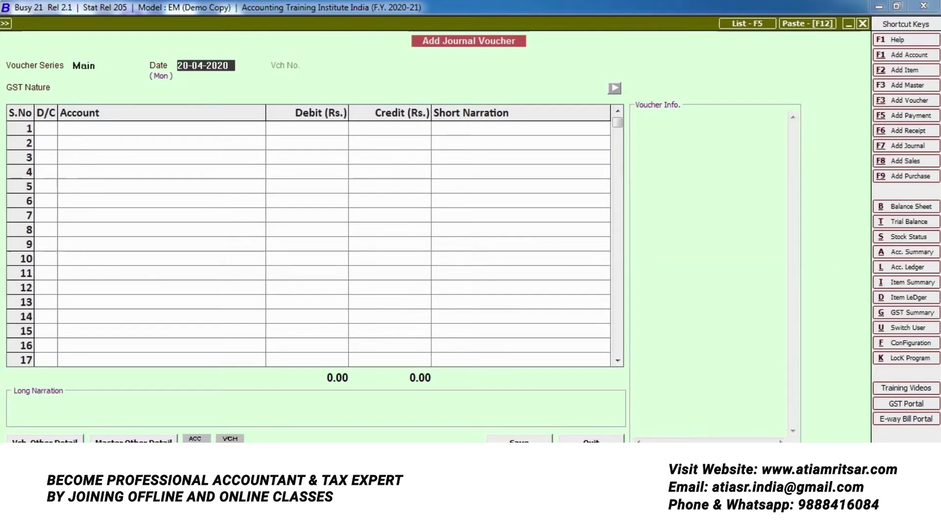
pyautogui.press('Return')
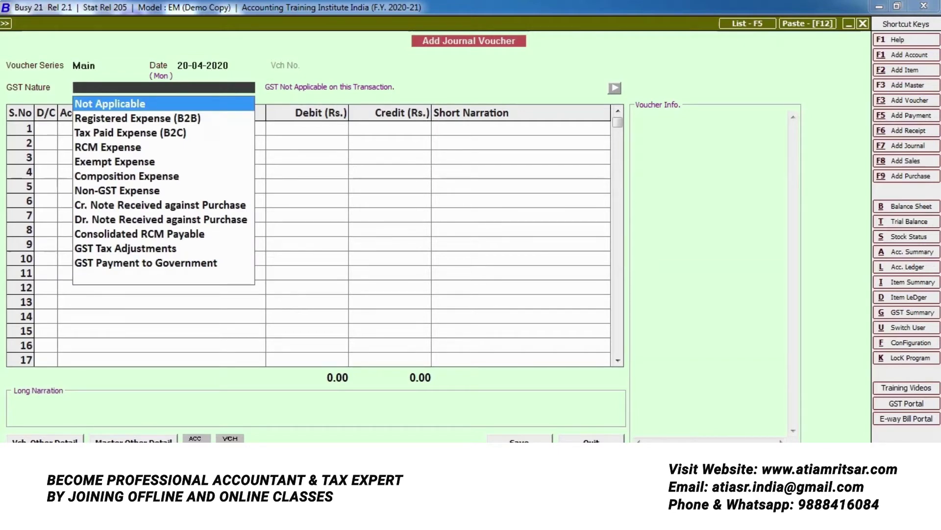
pyautogui.press('Escape')
pyautogui.write('01-04')
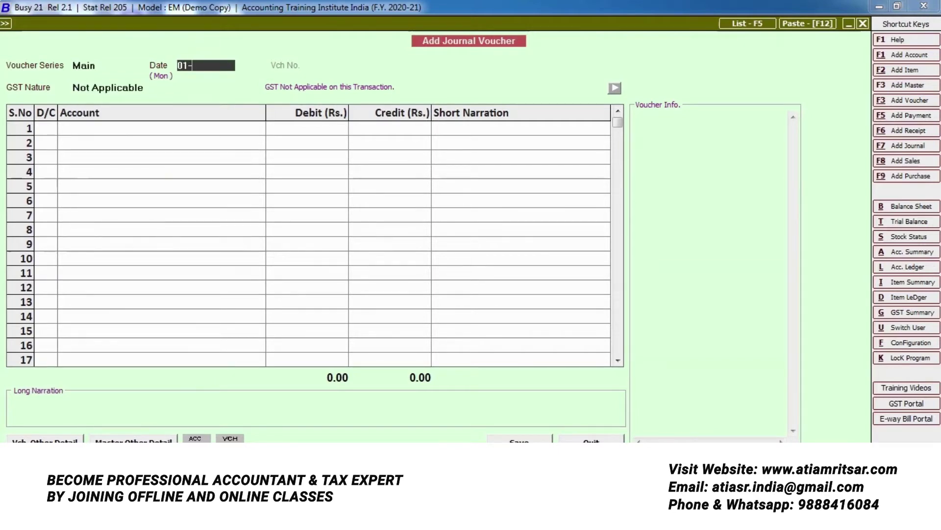
pyautogui.press('Return')
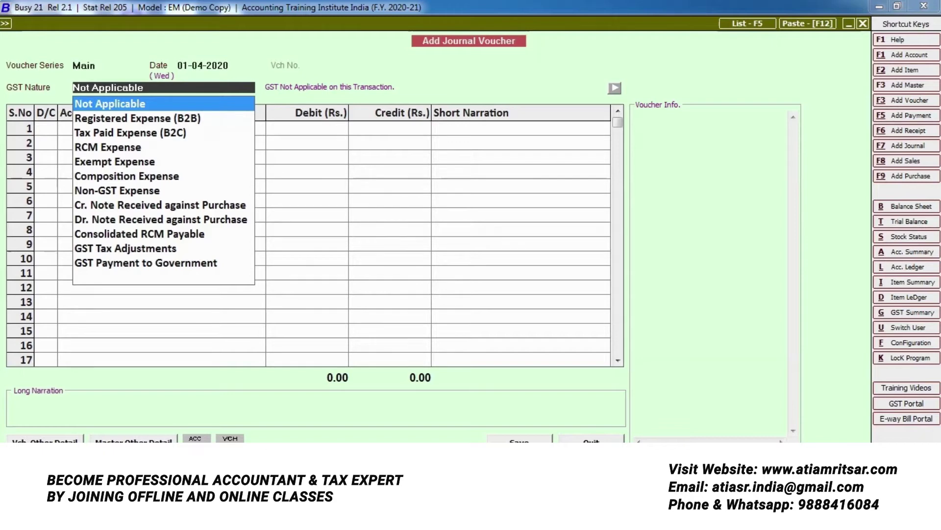
pyautogui.press('Return')
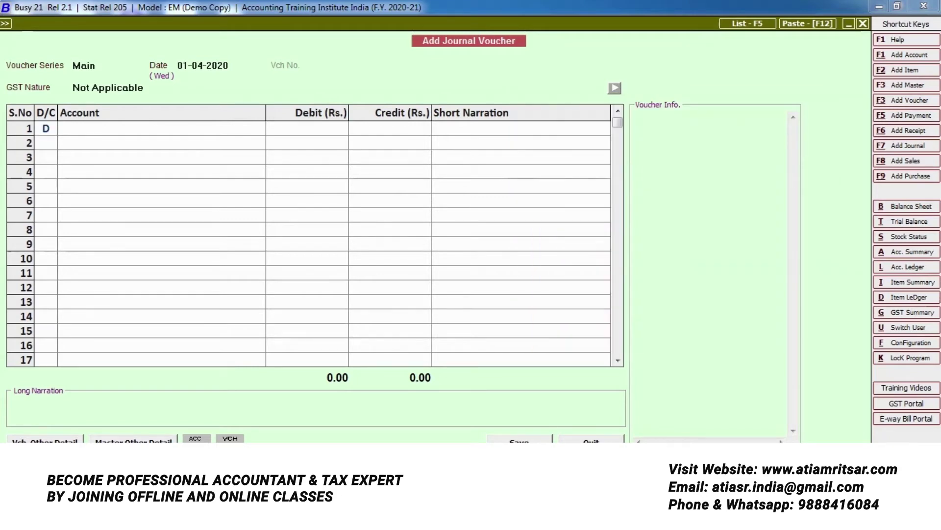
# Step: Debit the Rent Paid account with 5,000 in the first row, leaving its short narration blank
pyautogui.press('Return')
pyautogui.write('re')
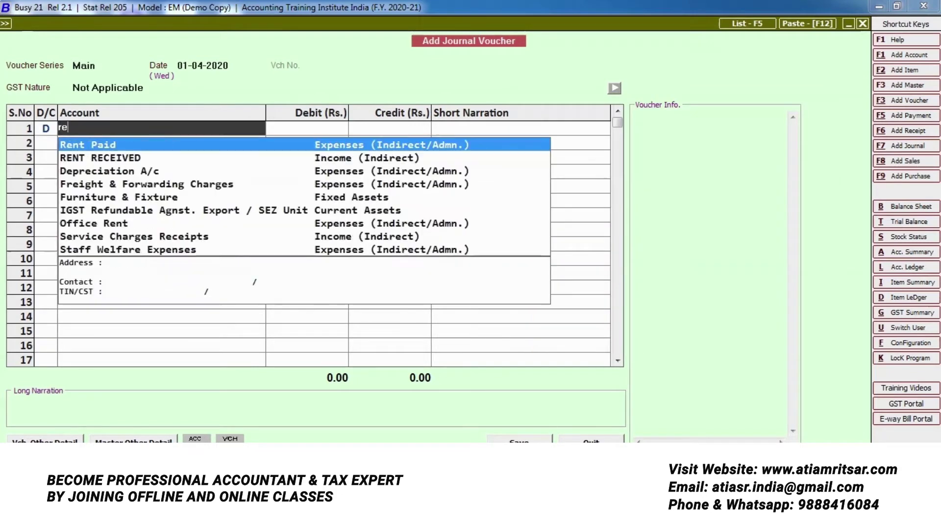
pyautogui.press('Return')
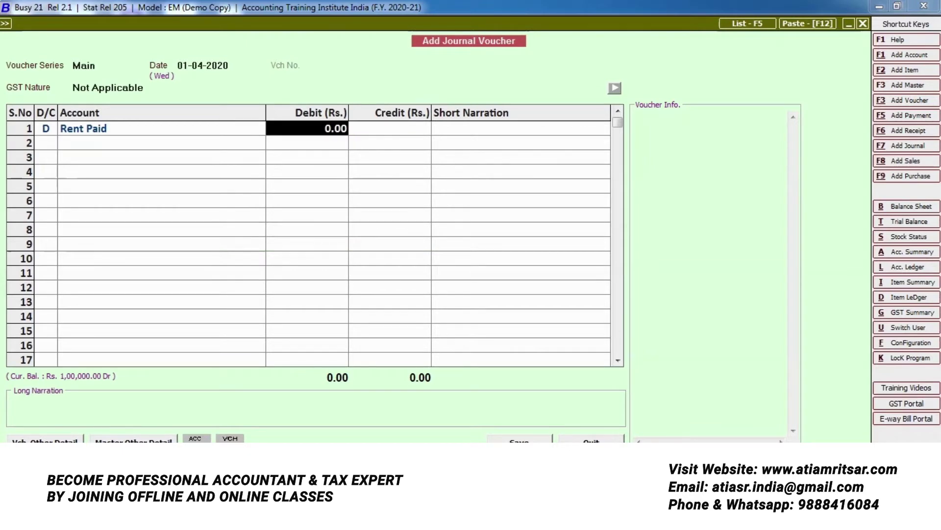
pyautogui.write('5000')
pyautogui.press('Return')
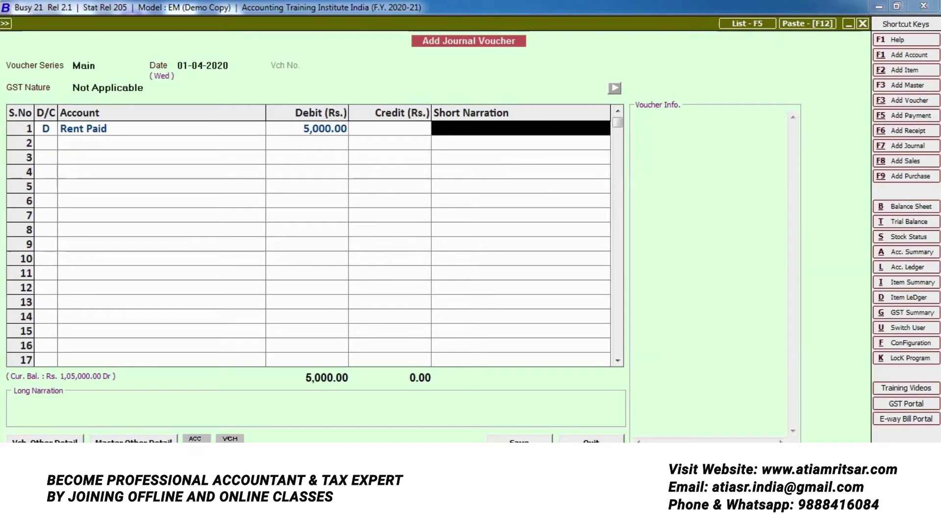
pyautogui.press('Return')
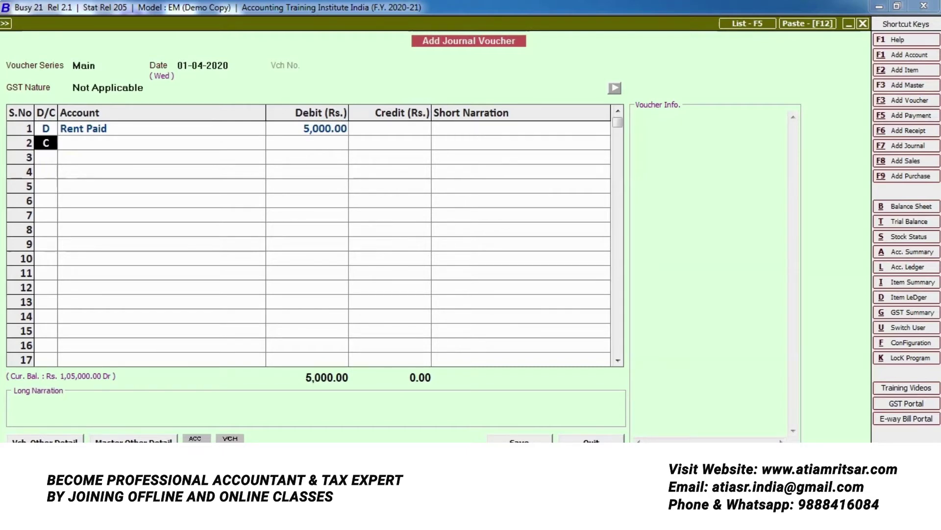
# Step: Credit the Cash account with 5,000 in the second row, leaving its short narration blank
pyautogui.press('Return')
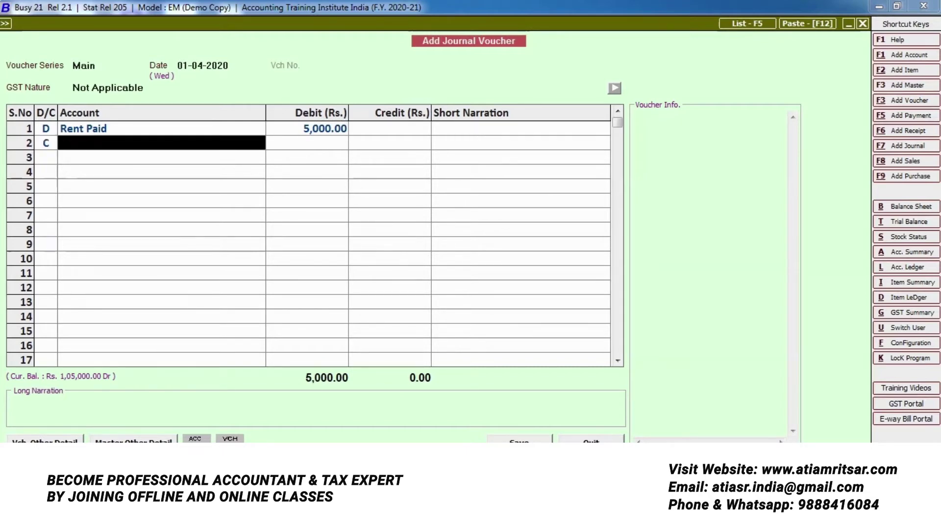
pyautogui.write('cas')
pyautogui.press('Return')
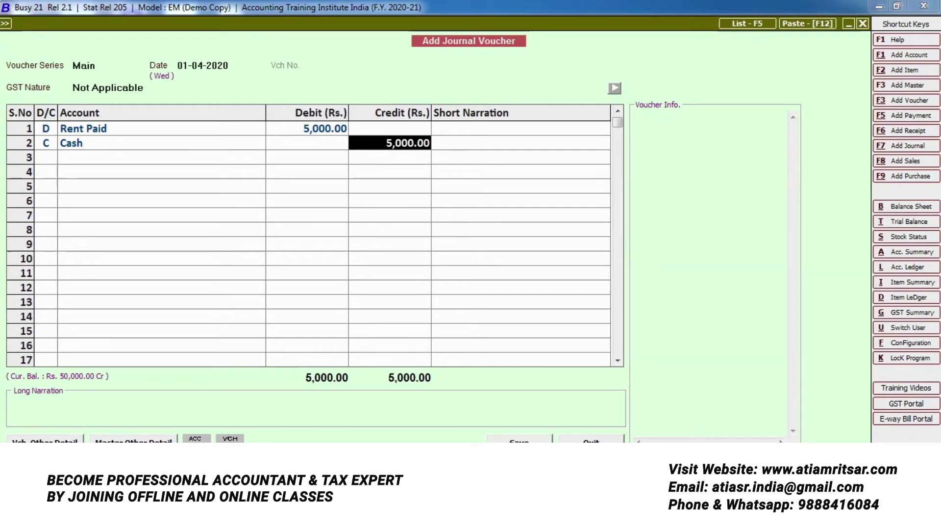
pyautogui.press('Return')
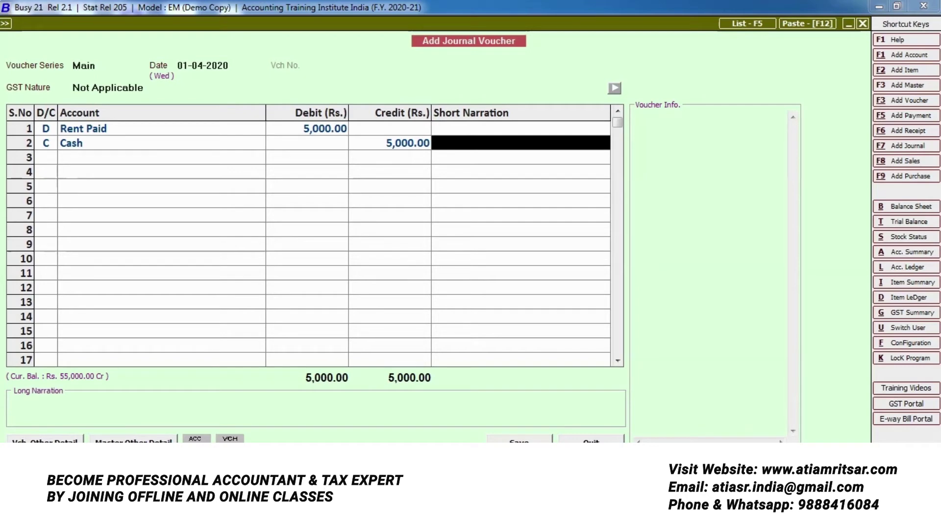
pyautogui.press('Return')
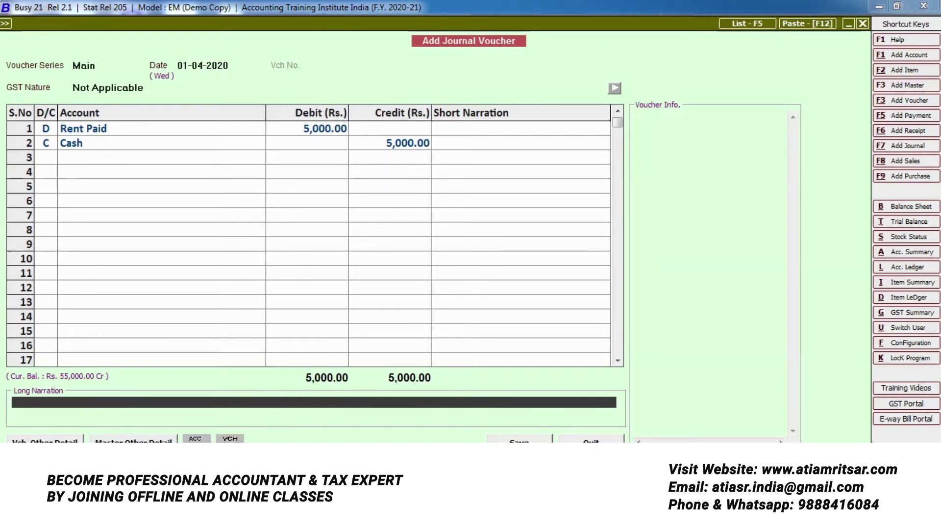
# Step: Enter the long narration "Being cash paid to landlord" and save the voucher, agreeing to continue with negative cash
pyautogui.write('being')
pyautogui.write('caas')
pyautogui.press('BackSpace')
pyautogui.press('BackSpace')
pyautogui.write('sh paid to la')
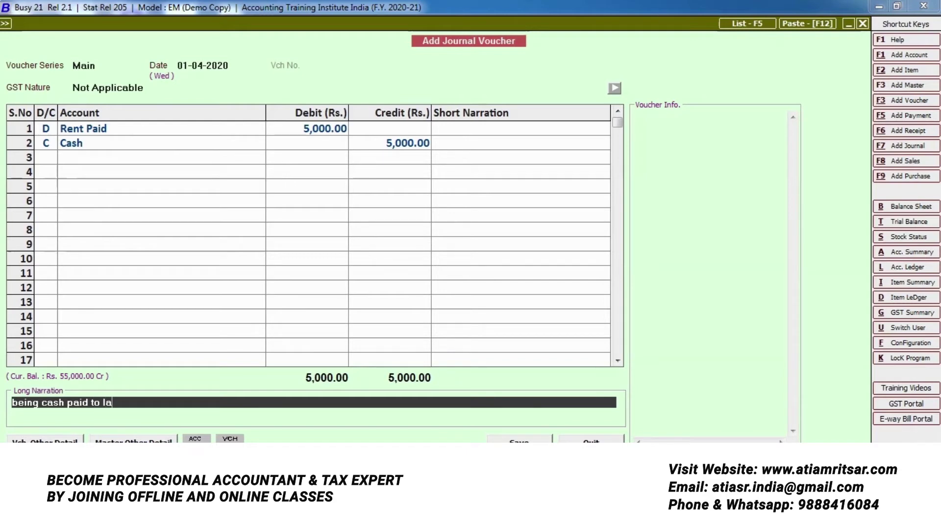
pyautogui.write('ndlord')
pyautogui.press('Return')
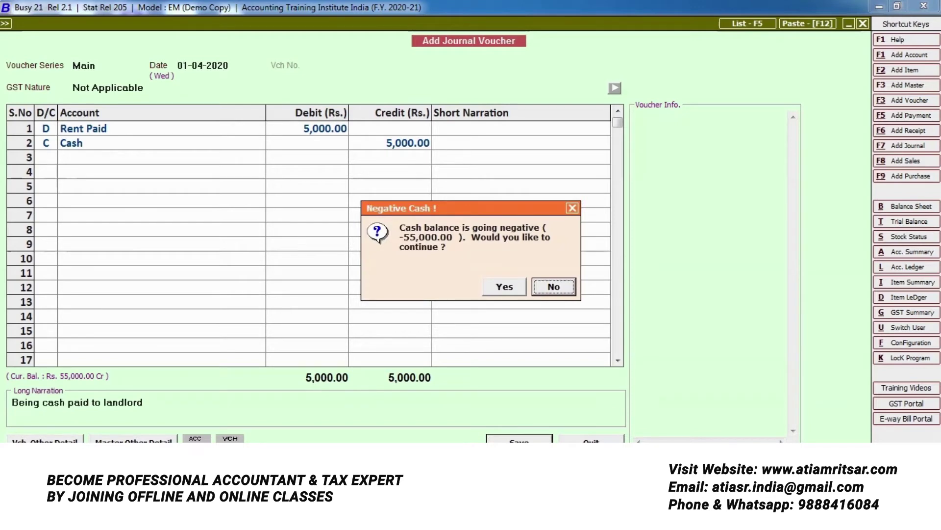
pyautogui.press('Left')
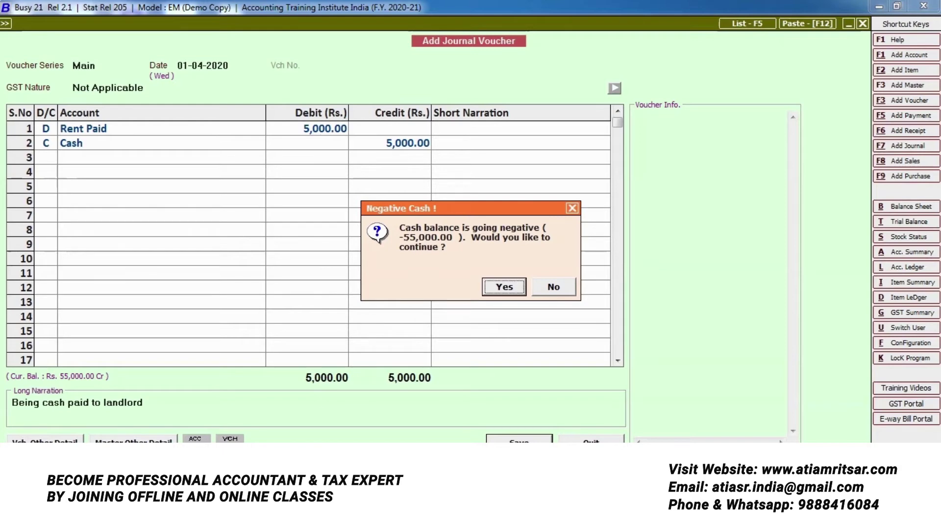
pyautogui.press('Return')
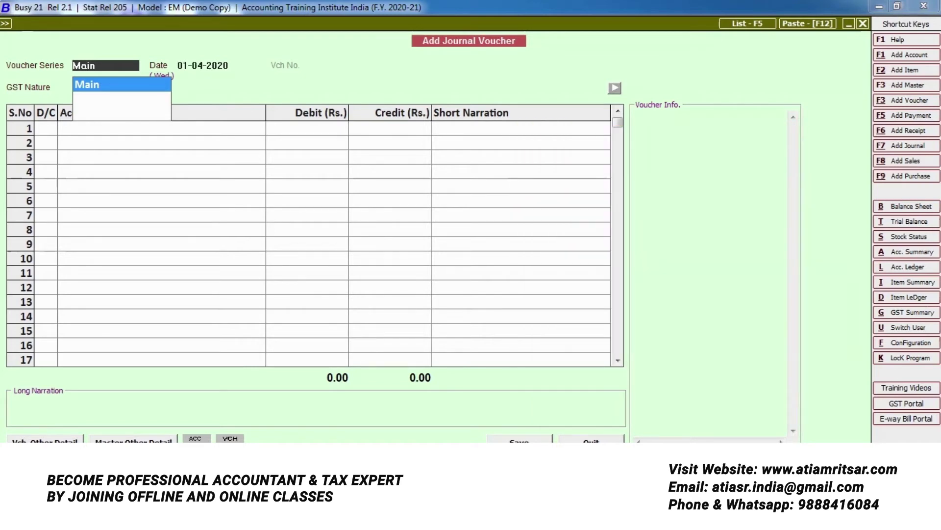
# Step: Begin another voucher with series Main, date 01-04-2020 and GST nature Not Applicable, and debit Cash with 10,000
pyautogui.press('Return')
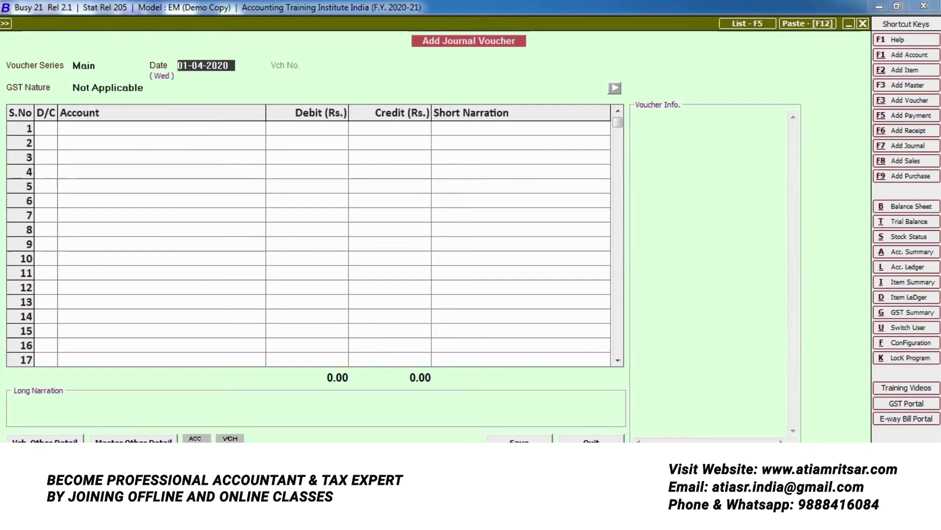
pyautogui.press('Return')
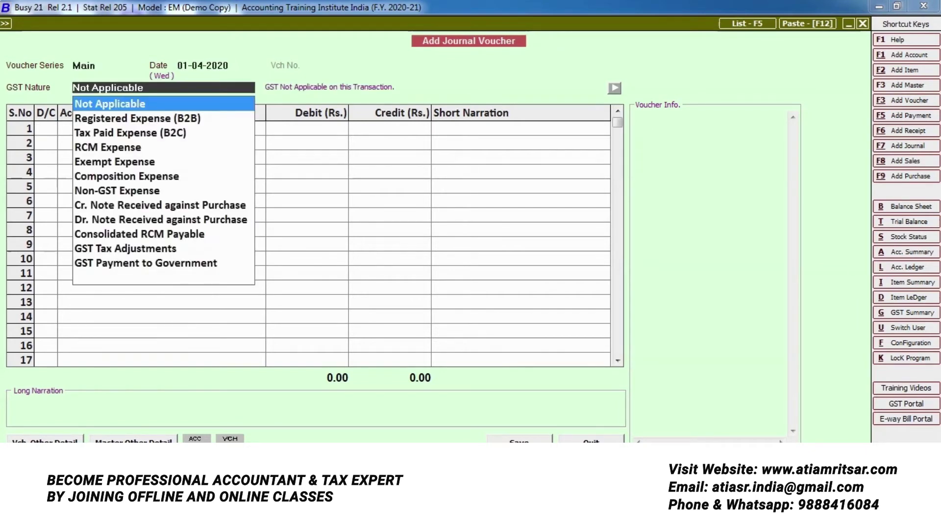
pyautogui.press('Return')
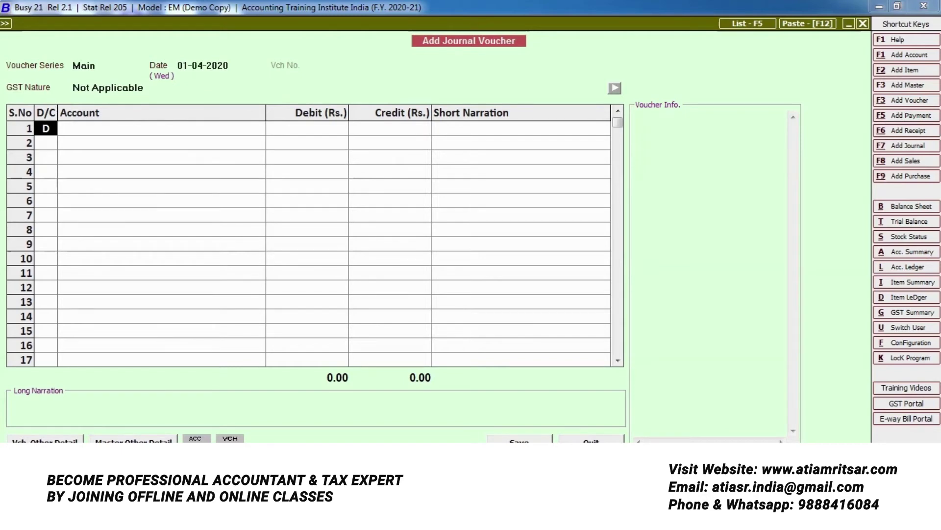
pyautogui.press('Return')
pyautogui.write('cas')
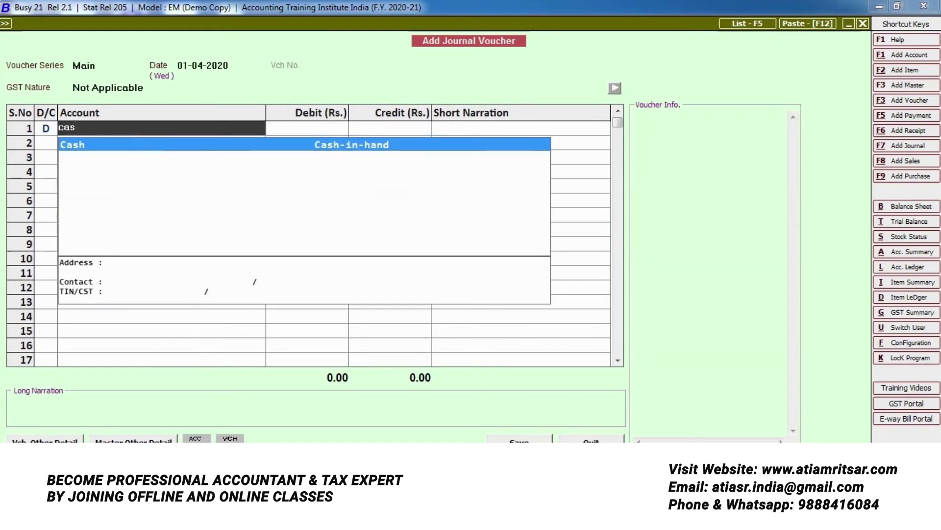
pyautogui.press('Return')
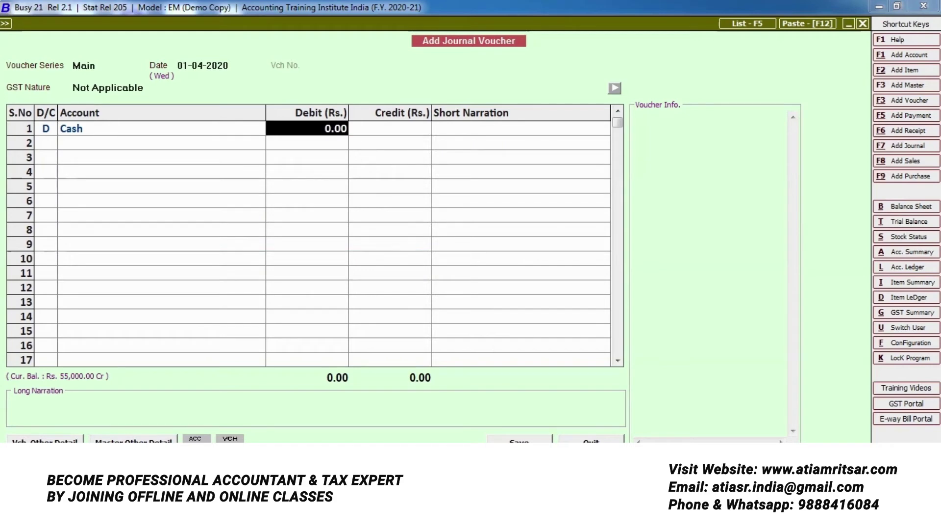
pyautogui.write('10000')
pyautogui.press('Return')
pyautogui.press('Return')
# Step: Credit the account of the person who paid the cash with 10,000 in the second row
pyautogui.press('Return')
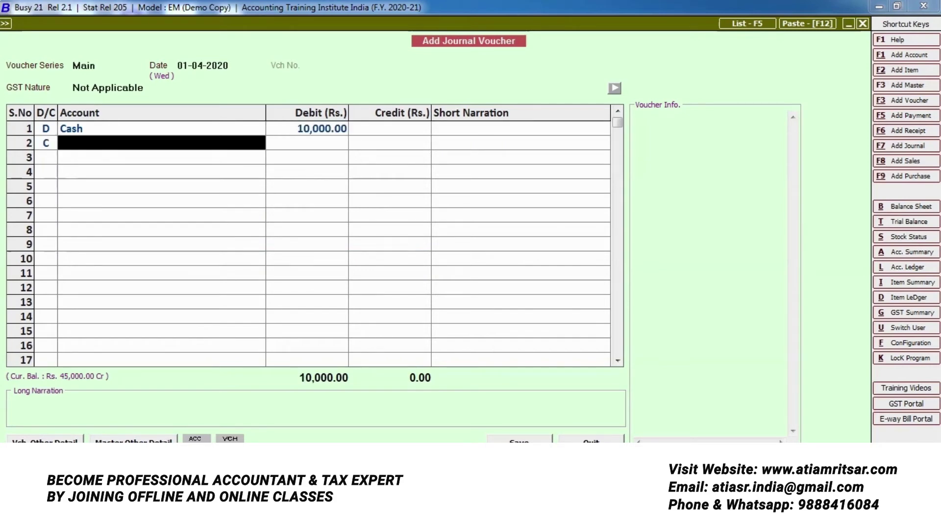
pyautogui.write('ra')
pyautogui.press('Down')
pyautogui.press('Return')
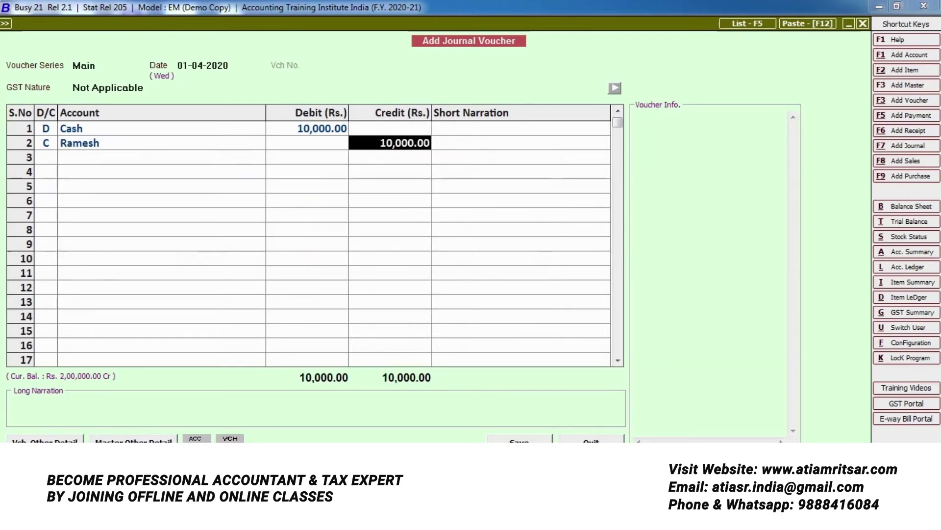
pyautogui.press('Return')
pyautogui.press('Return')
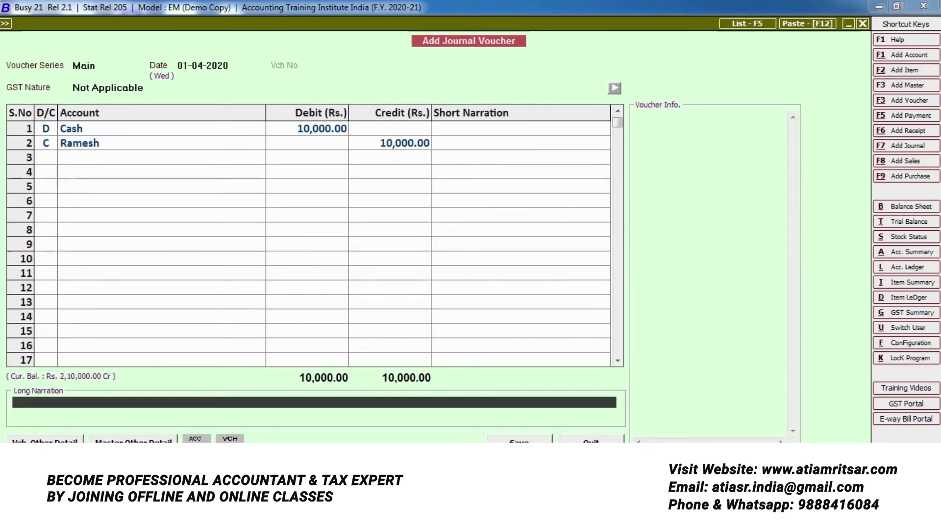
# Step: Enter the long narration "Being cash received from" followed by the payer's name, and save the voucher
pyautogui.write('Being cash received from ra')
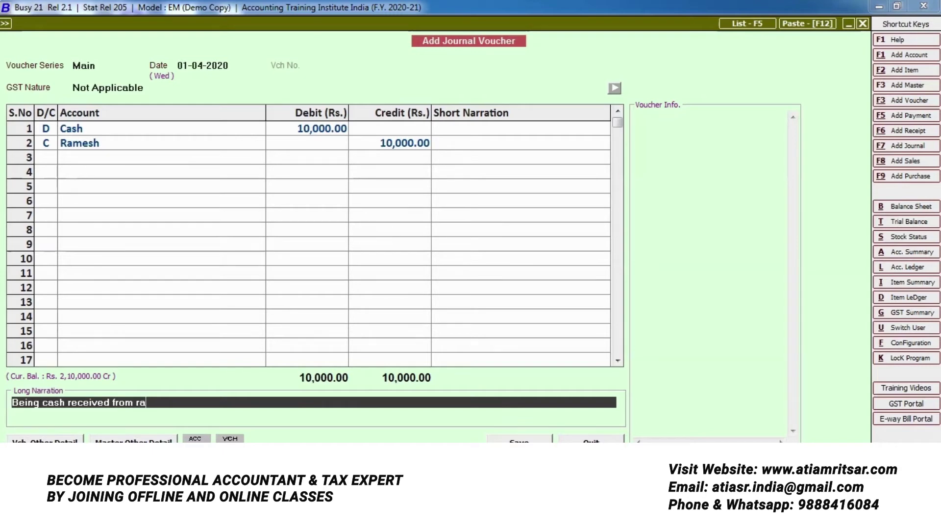
pyautogui.write('mesh')
pyautogui.press('Return')
pyautogui.press('Return')
pyautogui.press('Return')
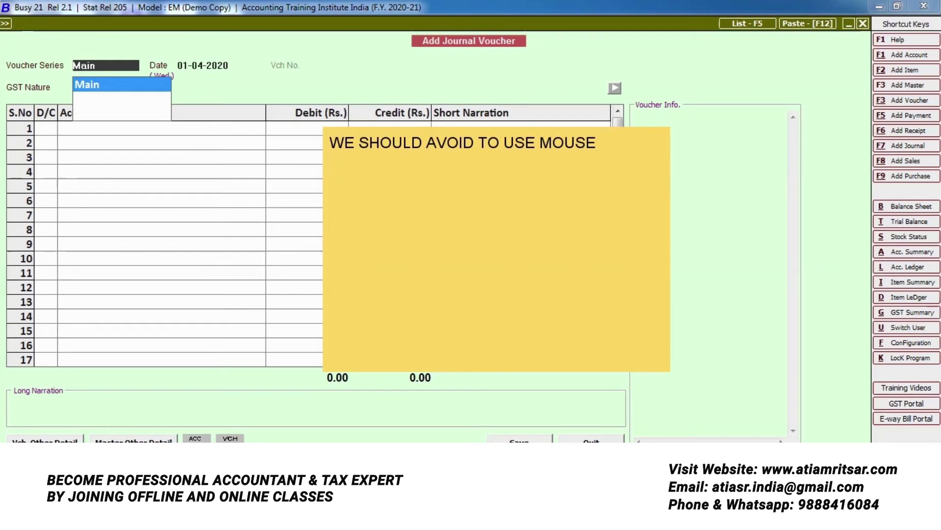
# Step: Add the lines "WE SHOULD USE KEYBOARD", "ENTER" and "ESC" to the yellow sticky note
pyautogui.write('WE SHOULD')
pyautogui.write(' USE KEY')
pyautogui.write('BOARD  ')
pyautogui.write('ENTER')
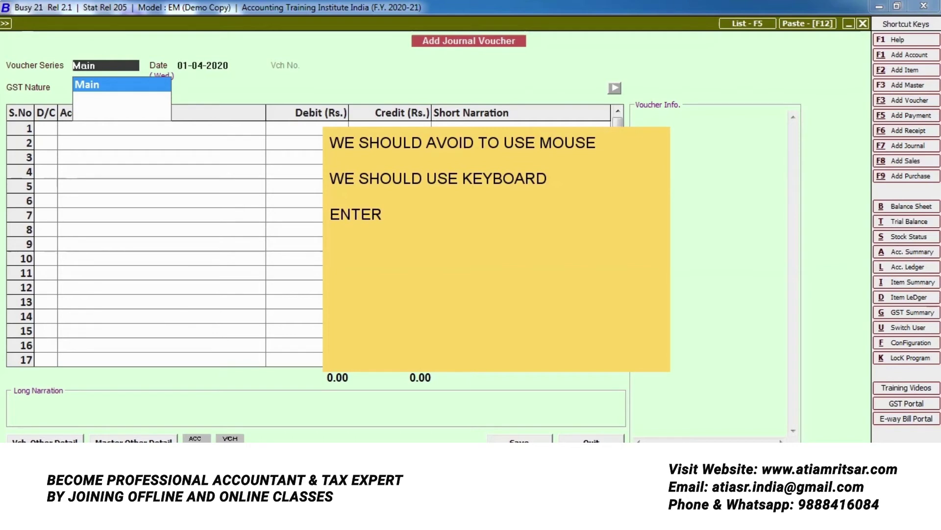
pyautogui.write('ESCAPE')
pyautogui.press('BackSpace')
pyautogui.press('BackSpace')
pyautogui.press('BackSpace')
pyautogui.press('Return')
pyautogui.press('Return')
# Step: Add "ARROW KEYS = UPWARD, DOWNWARD" to the sticky note, followed by "LEFT AND RIGHT" on a new line
pyautogui.write('ARROW KEYS =')
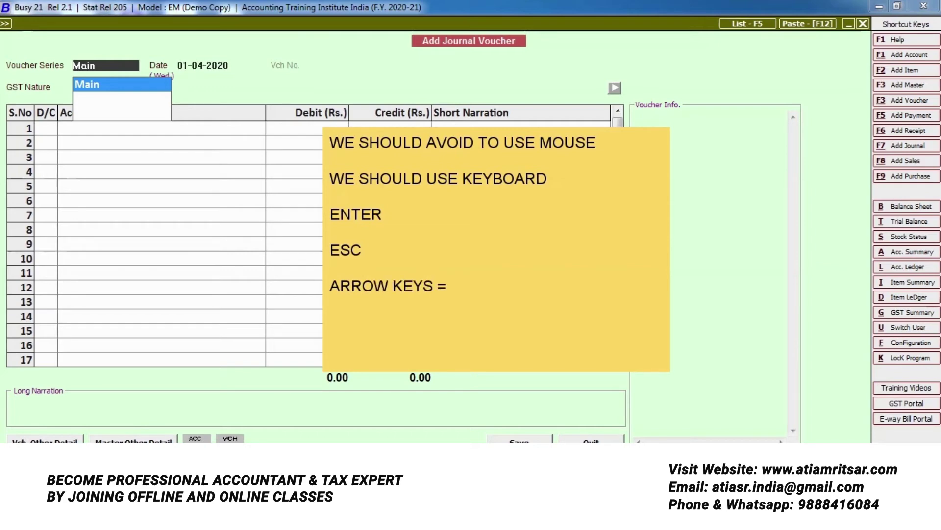
pyautogui.write('UPWARD, DOWNWARD')
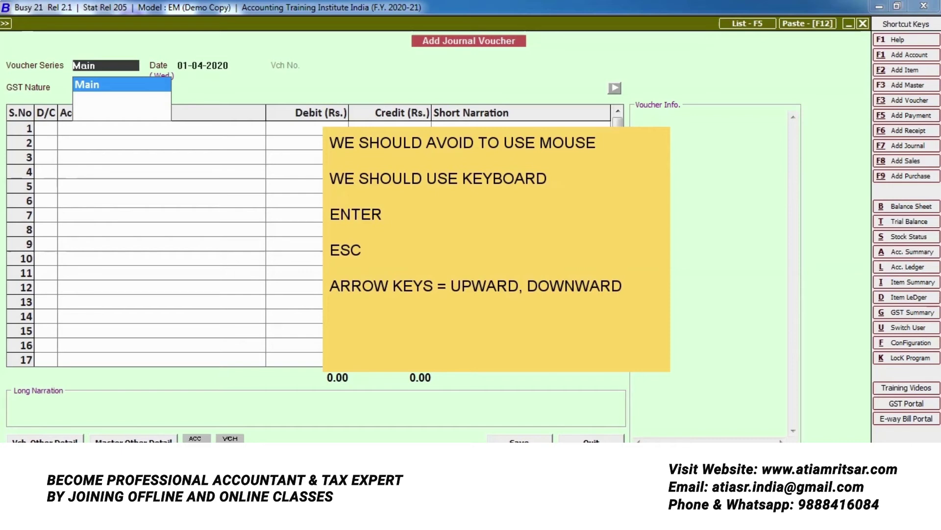
pyautogui.press('Return')
pyautogui.write('LEFT AND RIGHT')
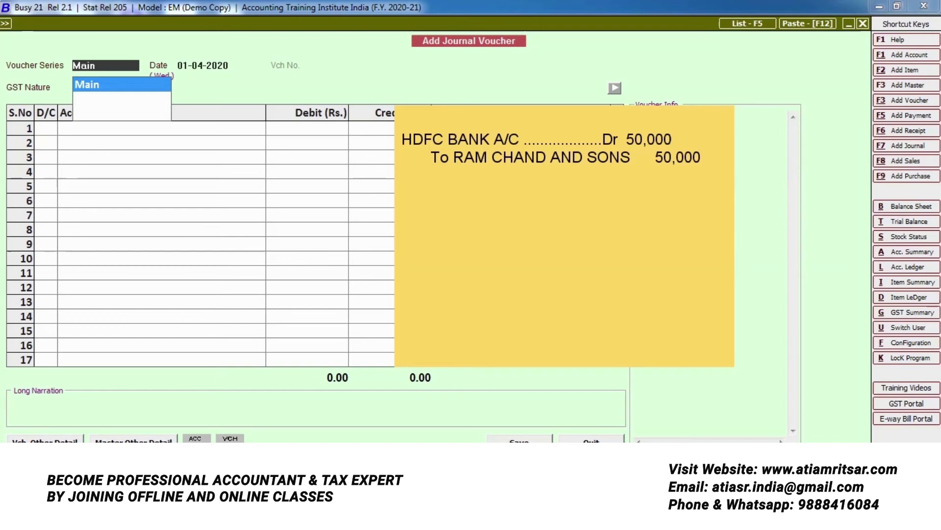
# Step: Insert "(NEW)" between "HDFC" and "BANK A/C" in the debit line of the sticky note
pyautogui.write('( ')
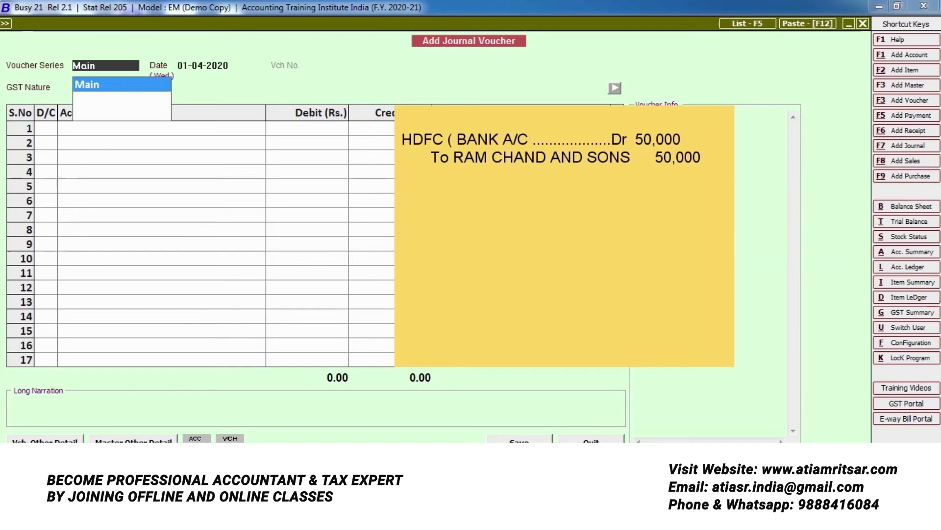
pyautogui.write('NEW)')
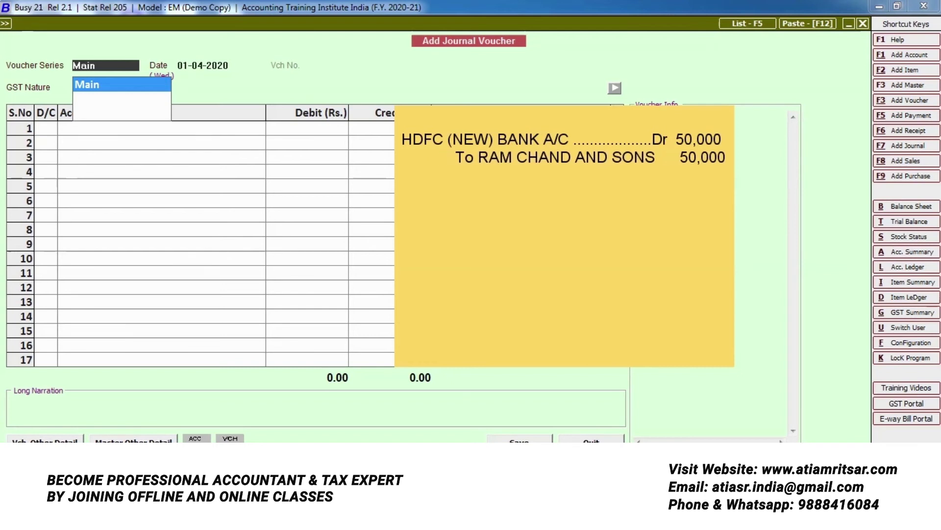
pyautogui.press('BackSpace')
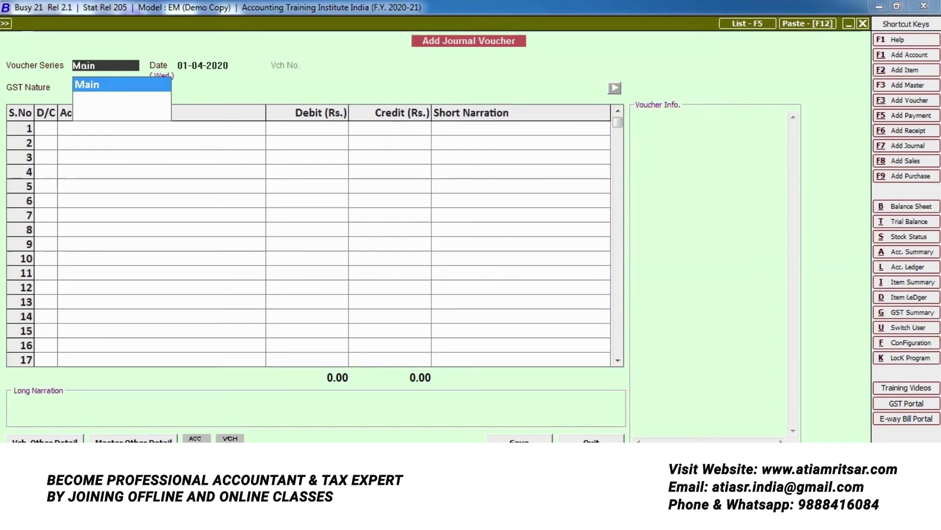
pyautogui.press('Return')
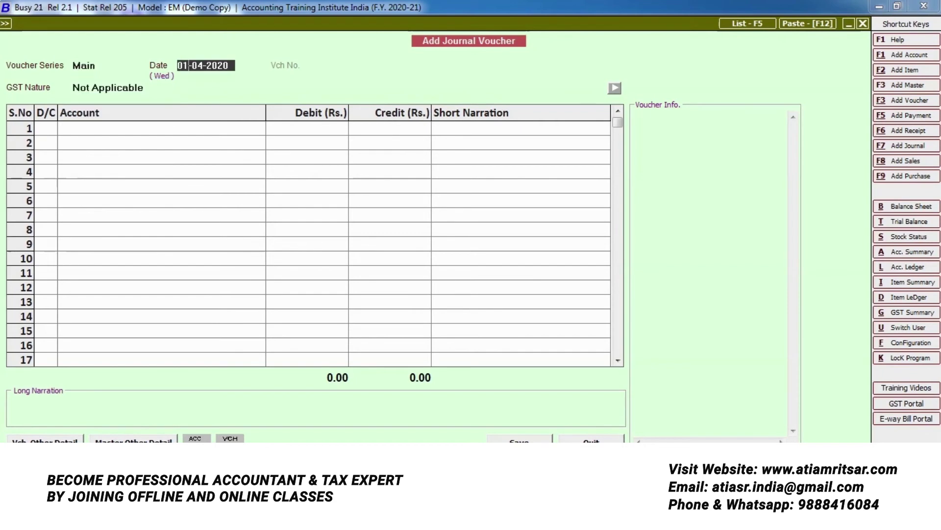
pyautogui.press('Return')
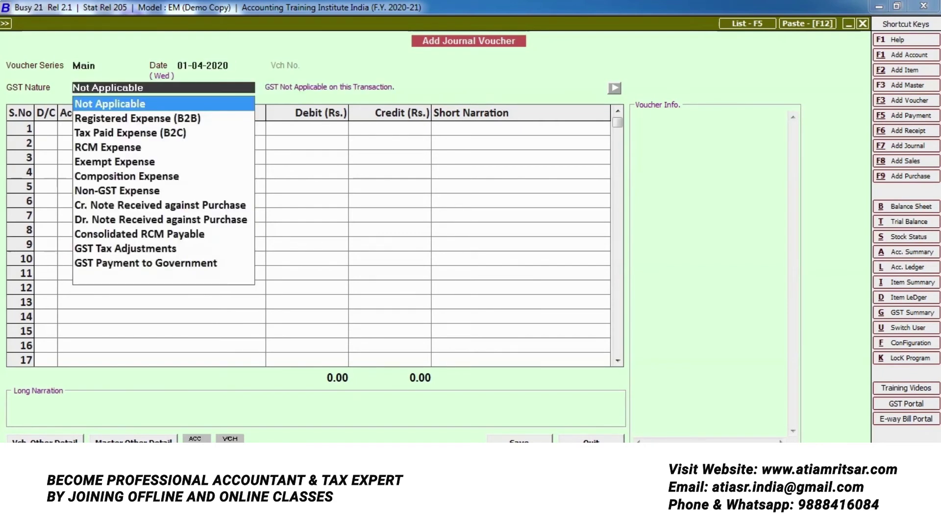
pyautogui.press('Return')
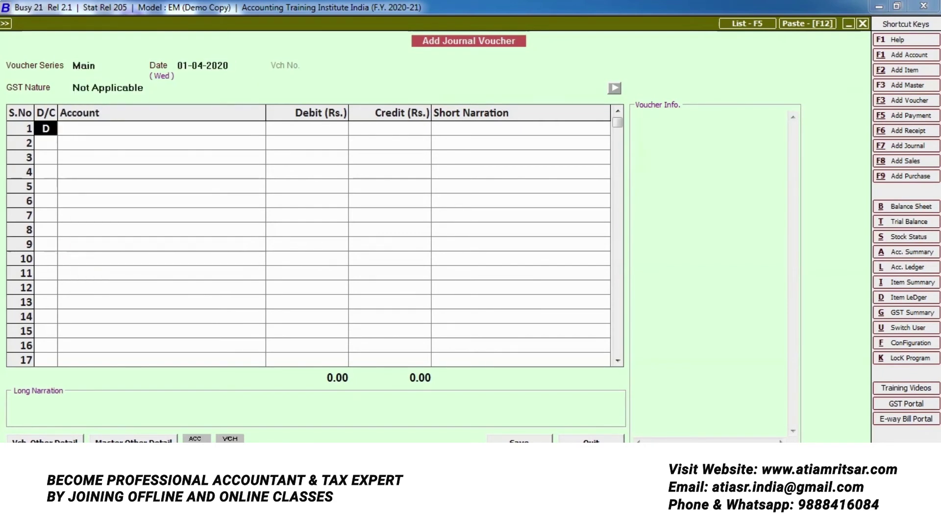
pyautogui.press('Return')
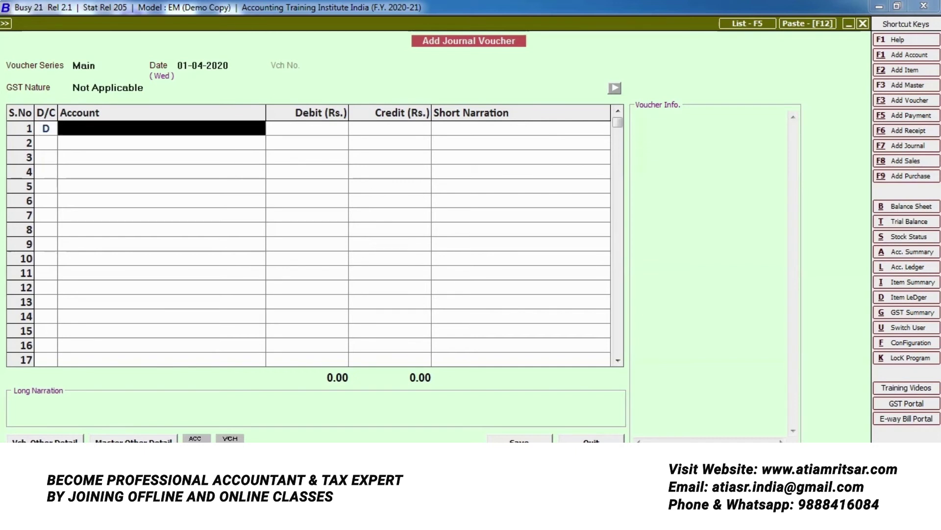
pyautogui.write('z')
pyautogui.press('BackSpace')
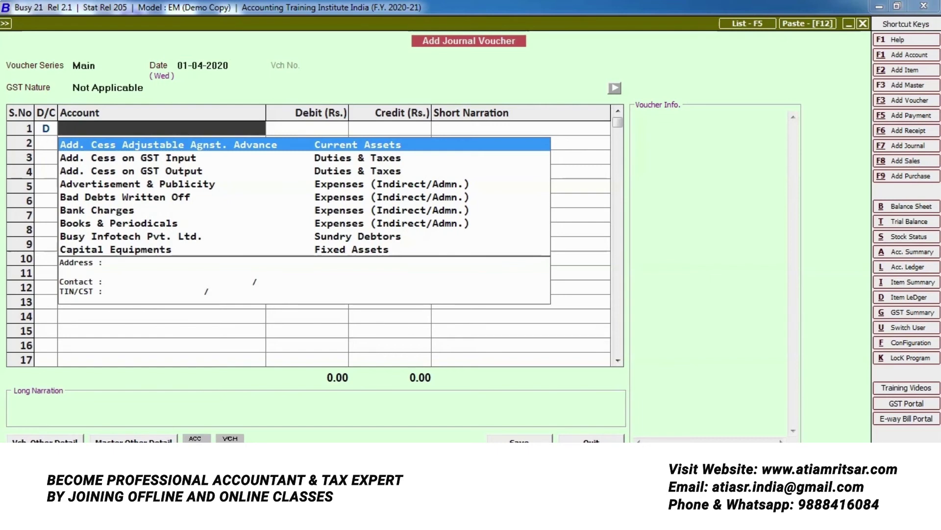
pyautogui.press('Escape')
pyautogui.press('Escape')
pyautogui.press('Return')
pyautogui.press('Escape')
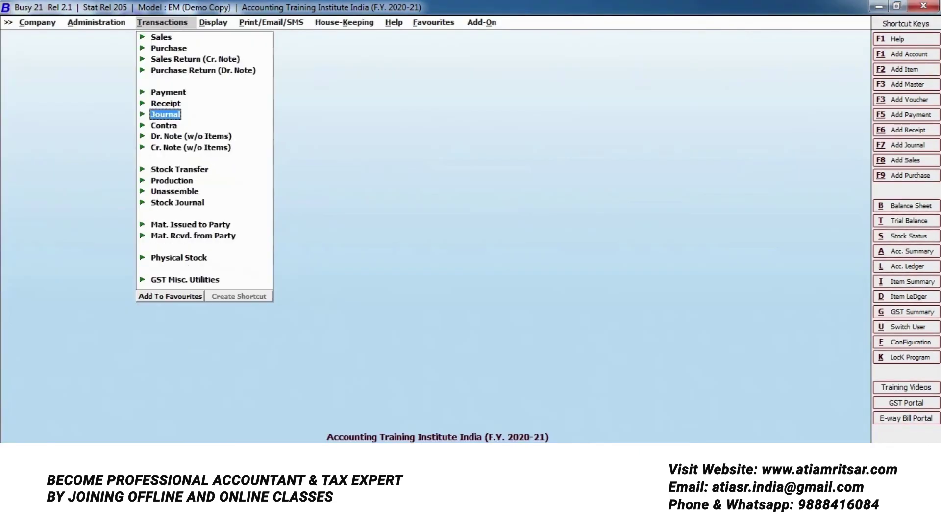
# Step: Open a blank form for adding an account master, and leave it without saving
pyautogui.press('Left')
pyautogui.press('Down')
pyautogui.press('Up')
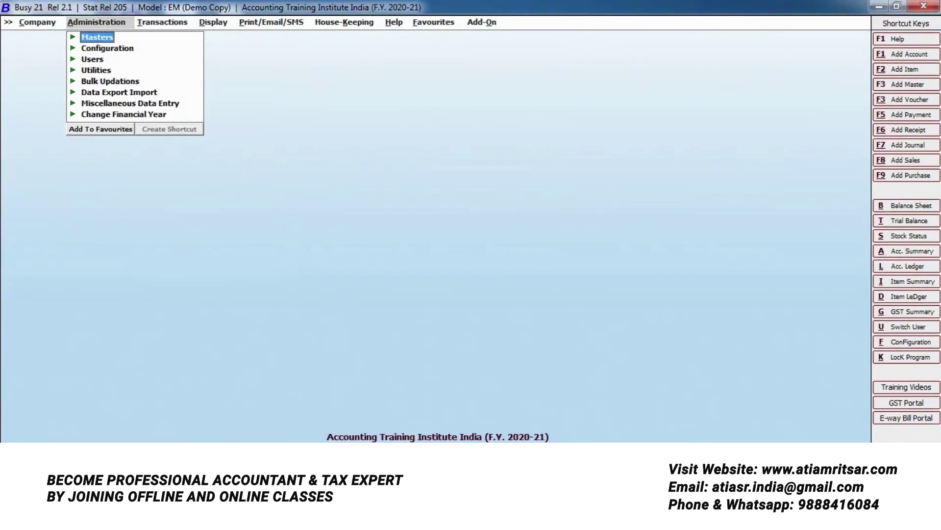
pyautogui.press('Return')
pyautogui.press('Return')
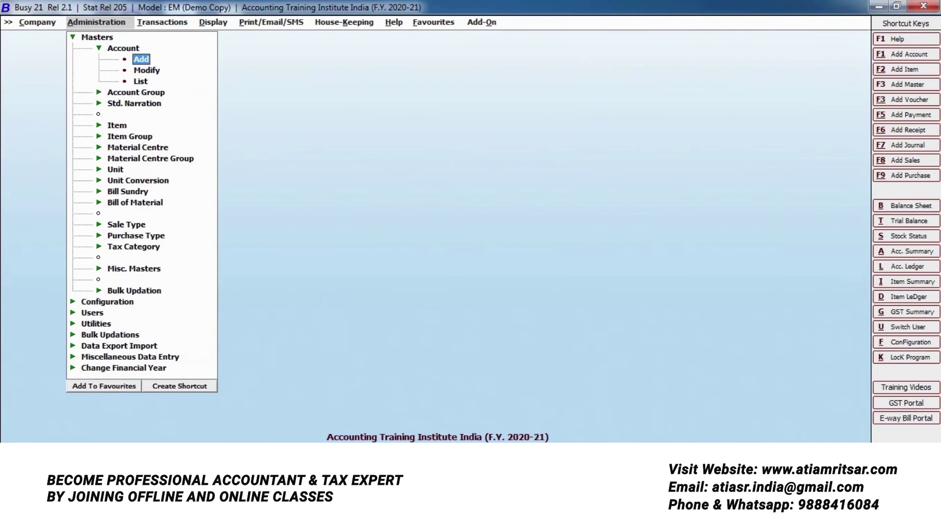
pyautogui.press('Return')
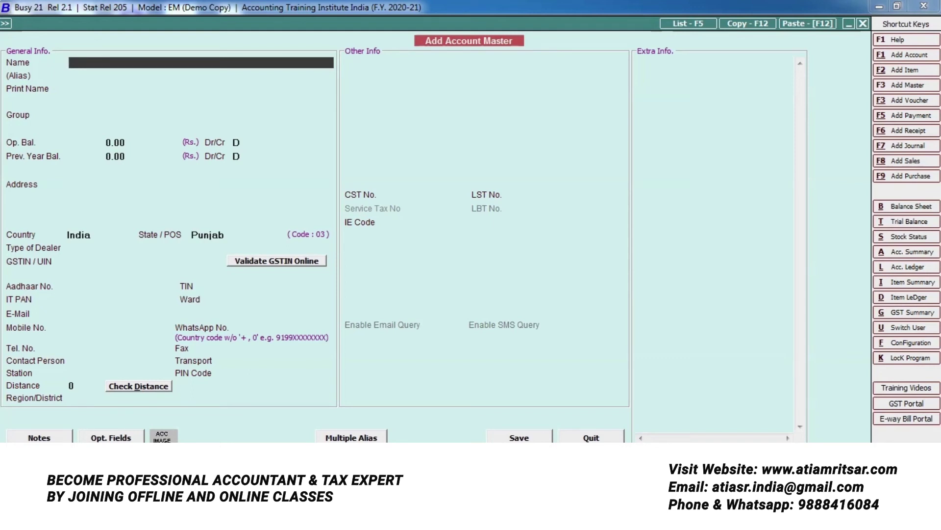
pyautogui.press('Escape')
pyautogui.press('Return')
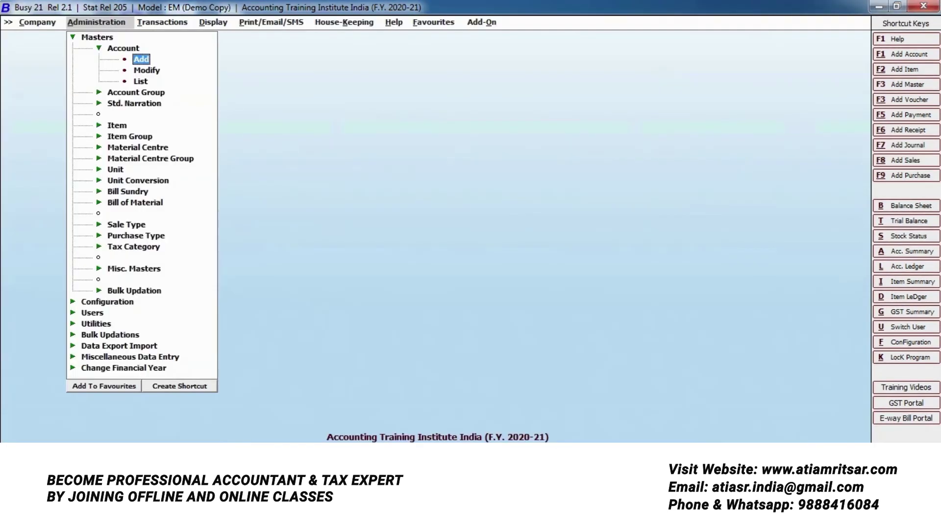
# Step: Start a new journal voucher in series Main dated 01-04-2020 with GST nature Not Applicable, and mark the first row as debit
pyautogui.press('Right')
pyautogui.press('Return')
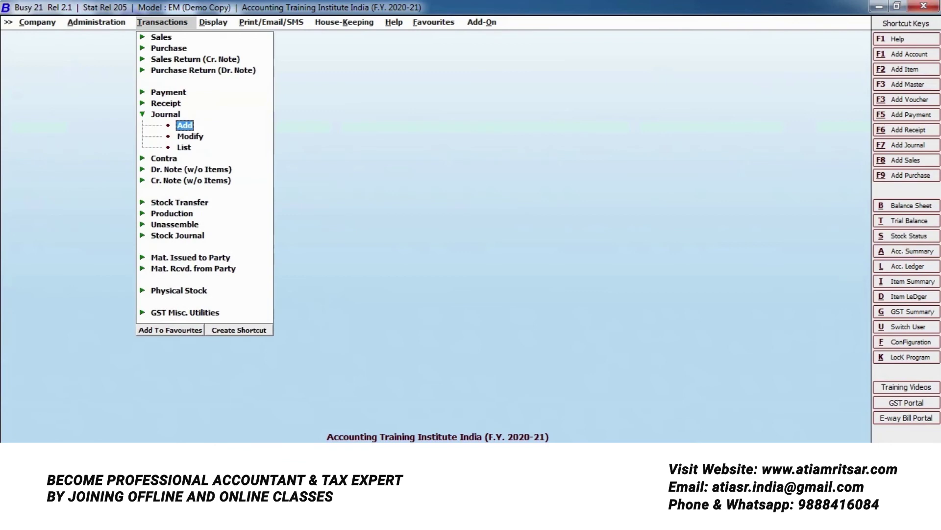
pyautogui.press('Return')
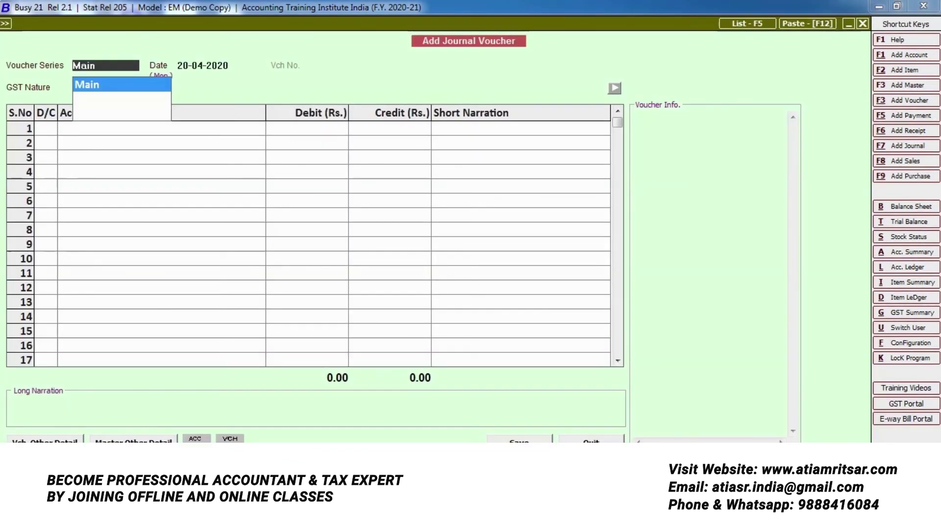
pyautogui.press('Return')
pyautogui.write('01-04')
pyautogui.press('Return')
pyautogui.press('Return')
pyautogui.press('Return')
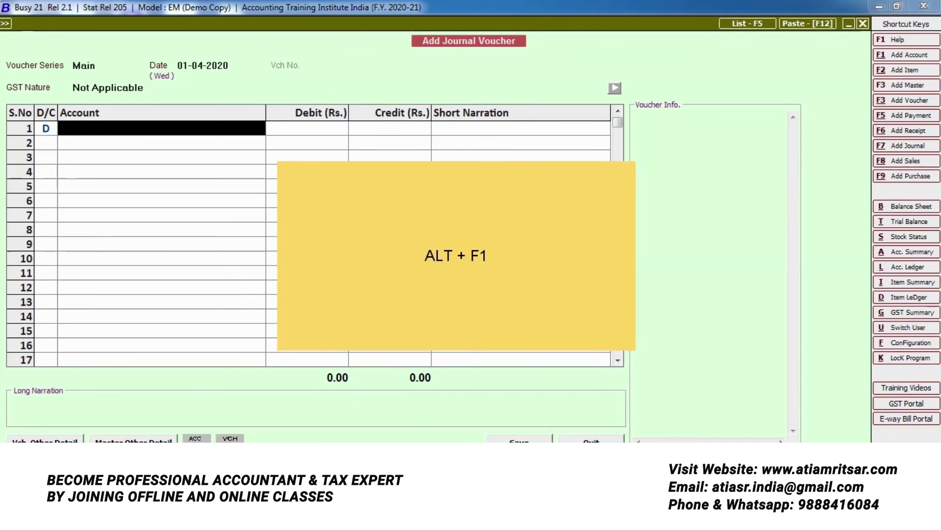
# Step: Create an account master from the voucher's account field and name it HDFC BANK (NEW)
pyautogui.hotkey('alt', 'F1')
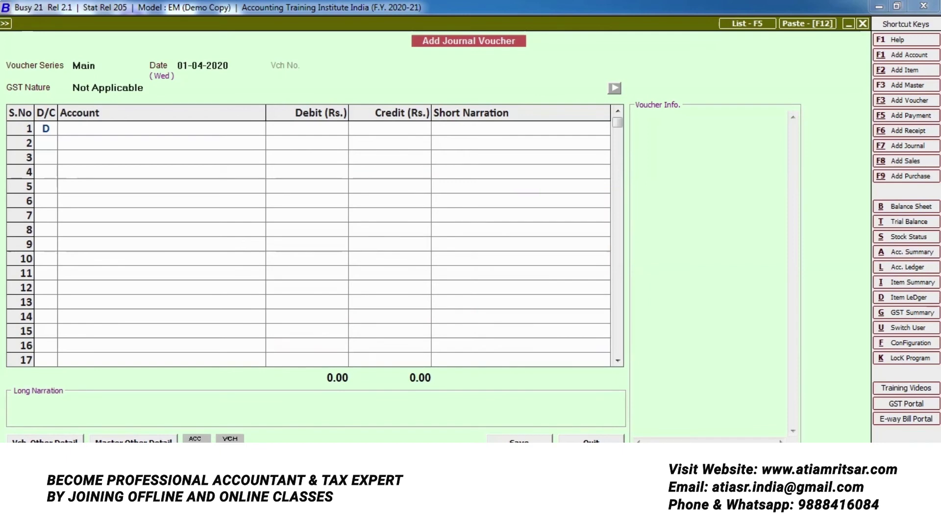
pyautogui.hotkey('alt', 'F1')
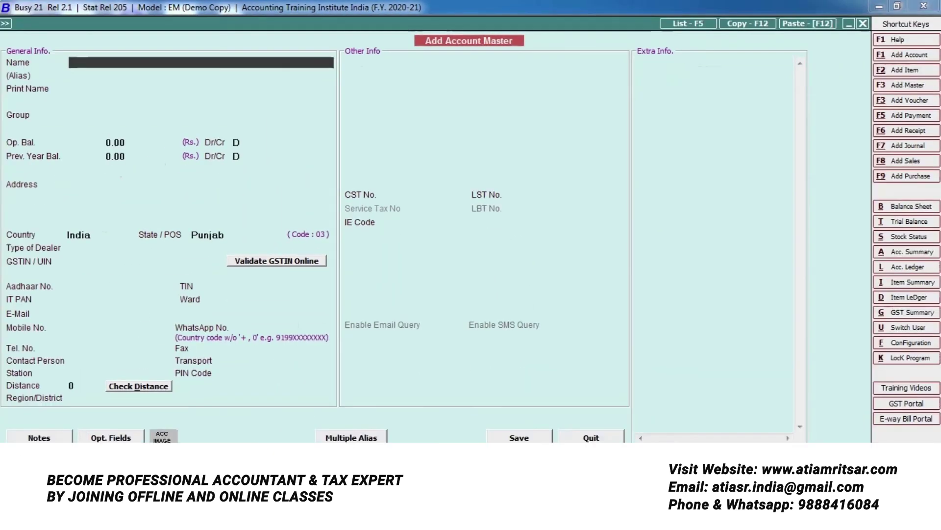
pyautogui.write('HD')
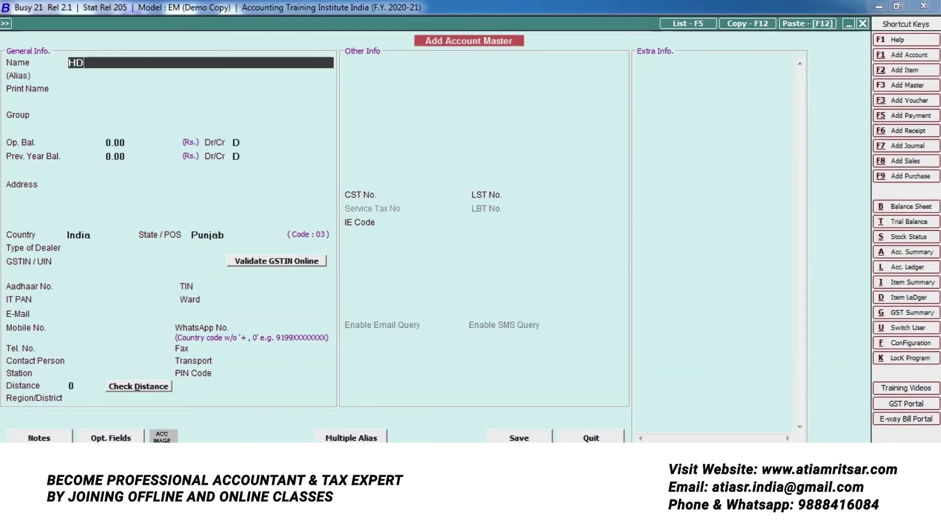
pyautogui.write('FC BA')
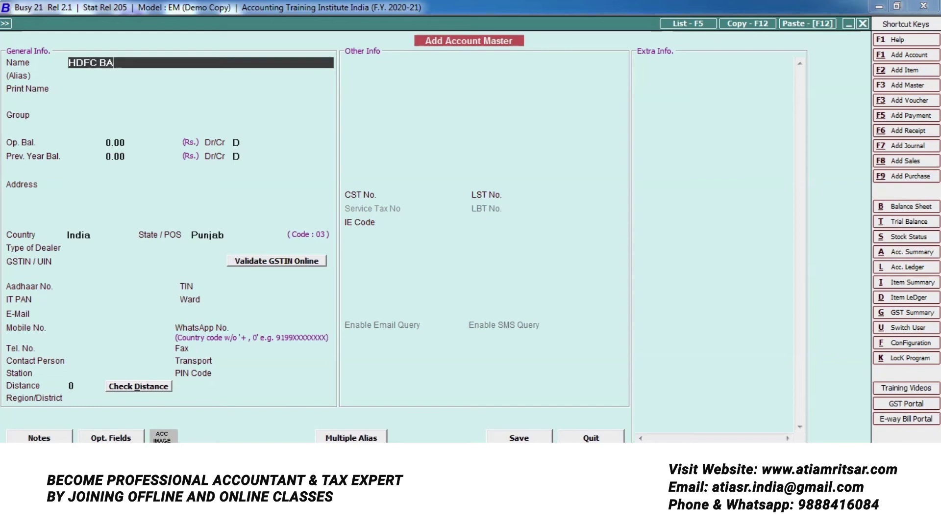
pyautogui.write('NK (NEW)')
pyautogui.press('Return')
pyautogui.press('Return')
# Step: Assign the new bank account to the Bank Accounts group, keep the default balances and dealer type, and save the master
pyautogui.write('BAN')
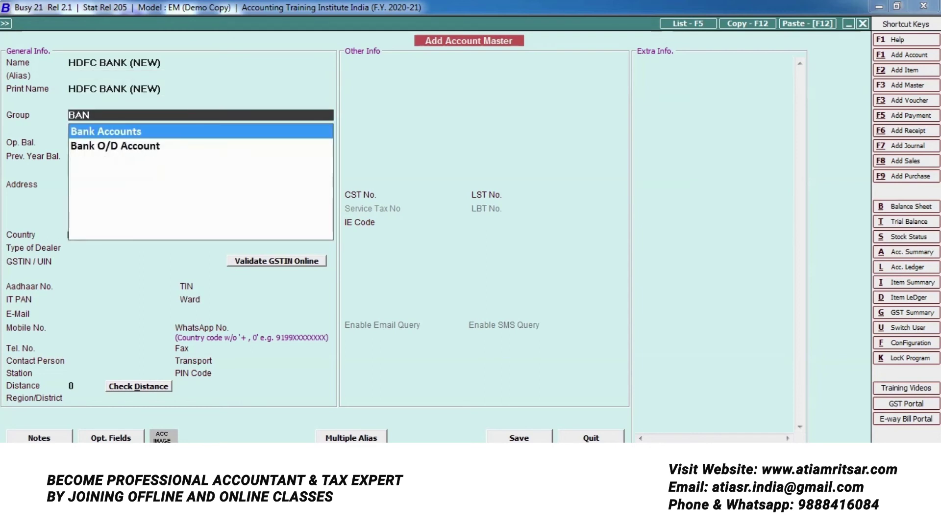
pyautogui.press('Return')
pyautogui.press('Return')
pyautogui.press('Return')
pyautogui.press('Return')
pyautogui.press('Return')
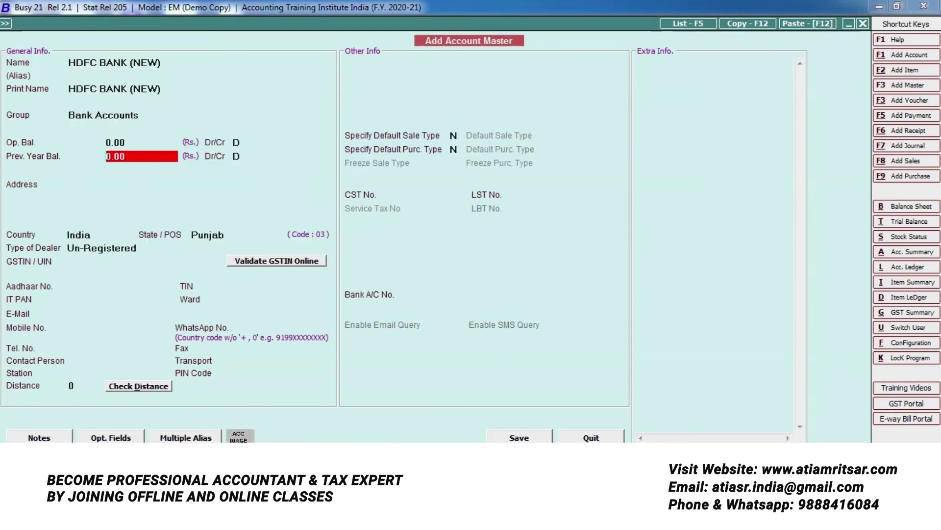
pyautogui.press('Return')
pyautogui.press('Return')
pyautogui.press('Return')
pyautogui.press('Return')
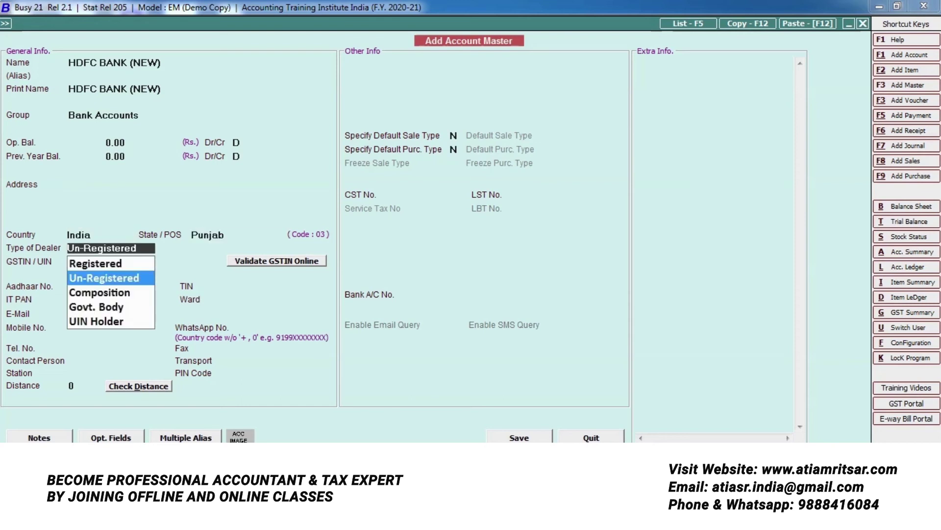
pyautogui.press('F2')
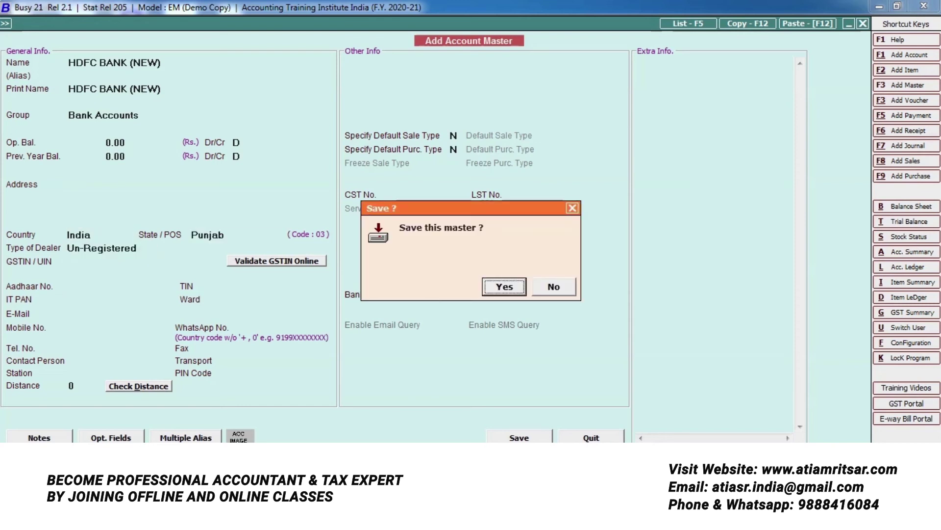
pyautogui.press('Return')
pyautogui.press('F7')
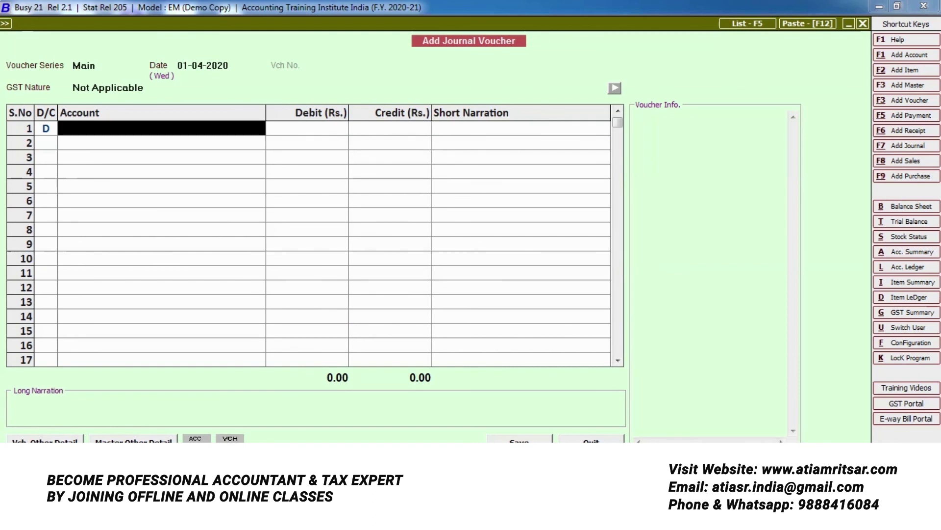
# Step: Debit HDFC BANK (NEW) with 10,000 in the first row and mark the second row as credit
pyautogui.write('HDFC')
pyautogui.press('Down')
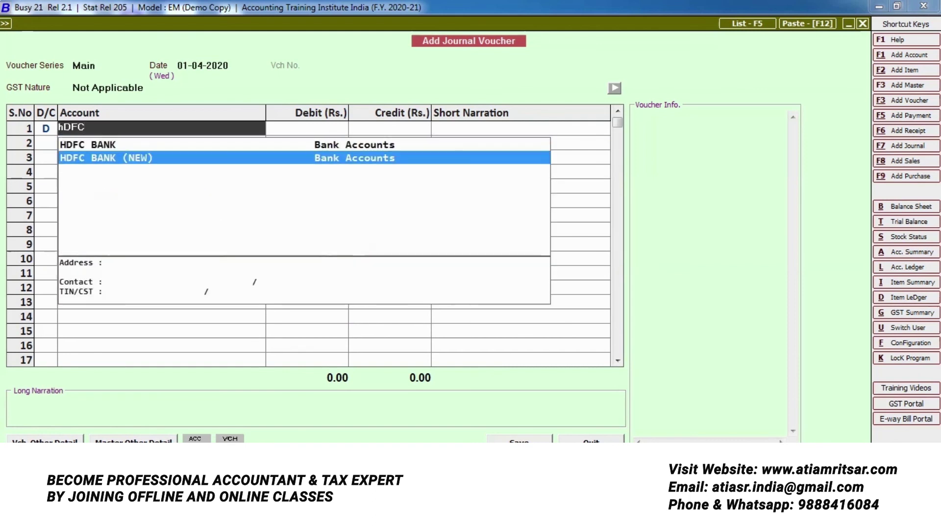
pyautogui.press('Return')
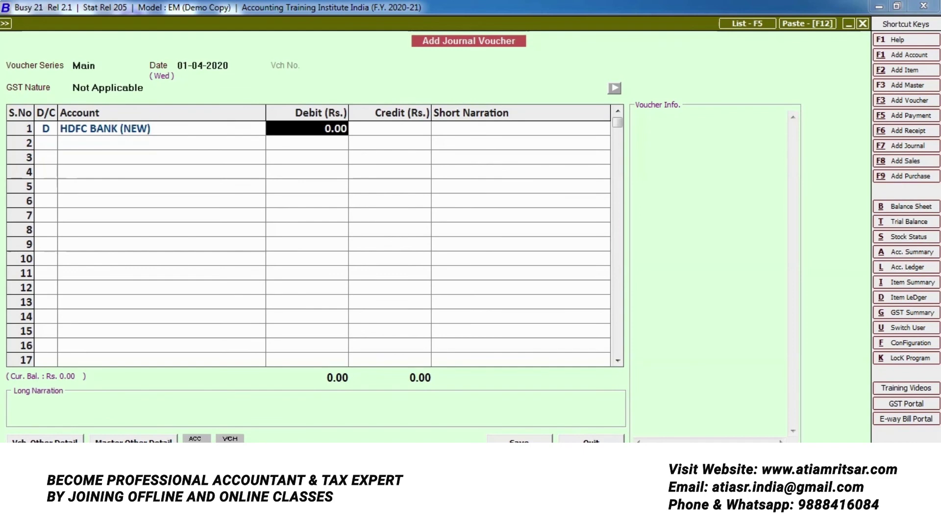
pyautogui.write('50000')
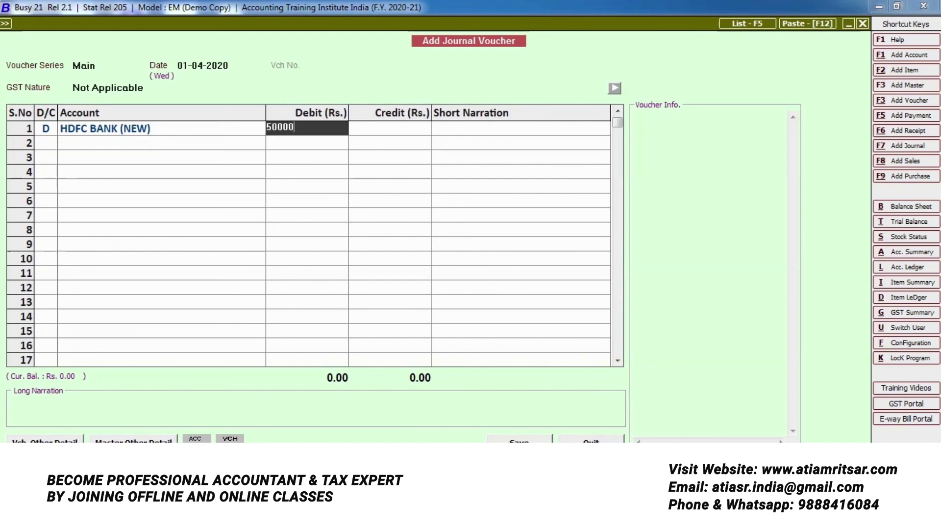
pyautogui.press('BackSpace')
pyautogui.press('BackSpace')
pyautogui.press('BackSpace')
pyautogui.press('BackSpace')
pyautogui.press('BackSpace')
pyautogui.write('10000')
pyautogui.press('Return')
pyautogui.press('Return')
pyautogui.press('Return')
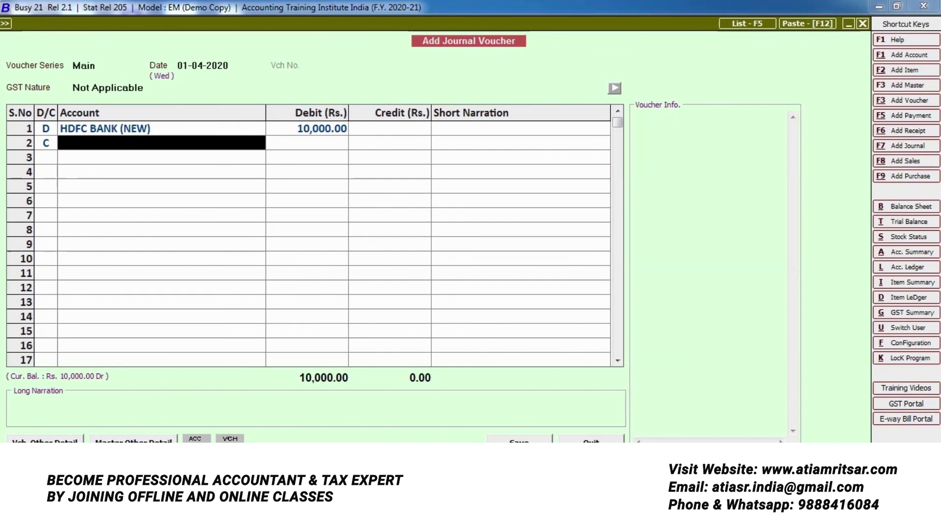
# Step: Create an account master from the credit row's account field and name it RAM CHAND & SONS
pyautogui.hotkey('alt', 'F1')
pyautogui.write('RA.')
pyautogui.press('BackSpace')
pyautogui.write('M SC')
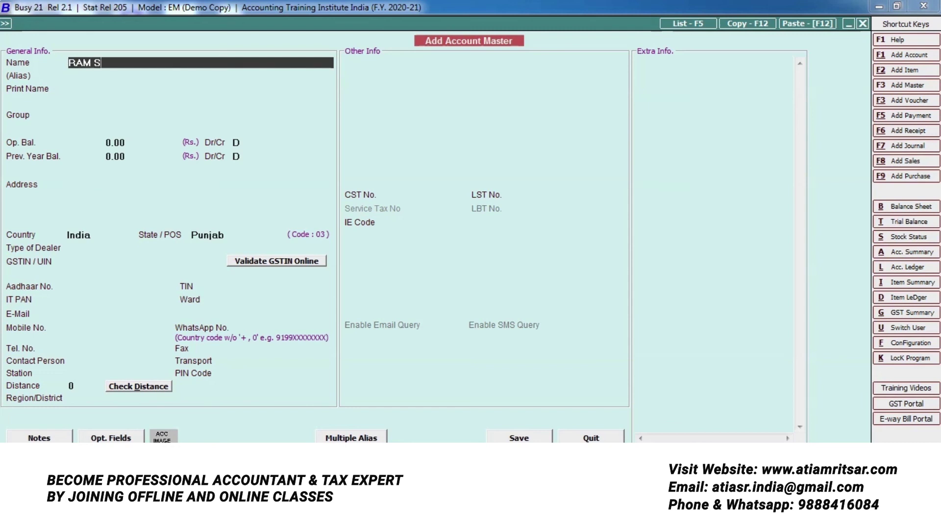
pyautogui.press('BackSpace')
pyautogui.press('BackSpace')
pyautogui.write('CHAND AND SONS')
pyautogui.press('Return')
pyautogui.press('Return')
pyautogui.press('BackSpace')
pyautogui.press('BackSpace')
pyautogui.press('BackSpace')
pyautogui.press('BackSpace')
pyautogui.press('BackSpace')
pyautogui.press('BackSpace')
pyautogui.press('BackSpace')
pyautogui.press('BackSpace')
pyautogui.write('*')
pyautogui.press('BackSpace')
pyautogui.write('& SONS')
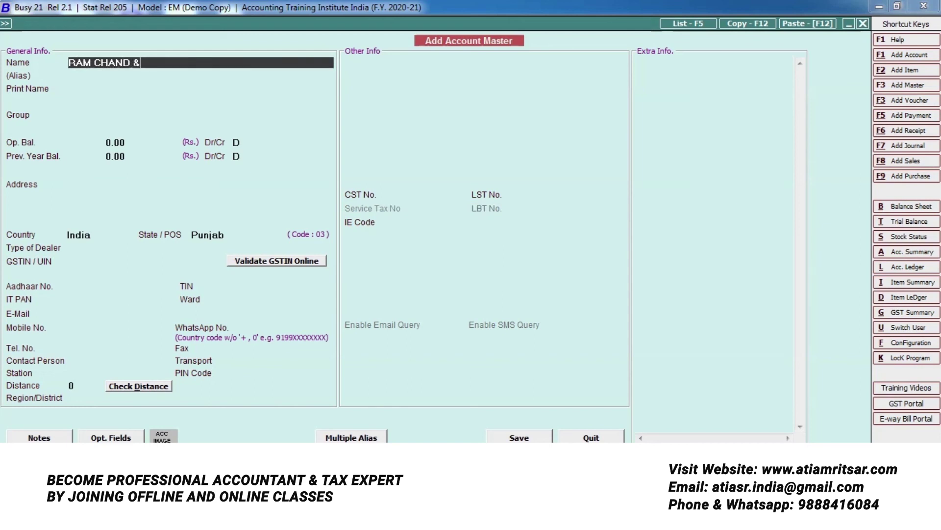
pyautogui.press('Return')
pyautogui.press('Return')
# Step: Assign the new party account to the Sundry Debtors group and keep its default opening and previous year balances
pyautogui.write('Sun')
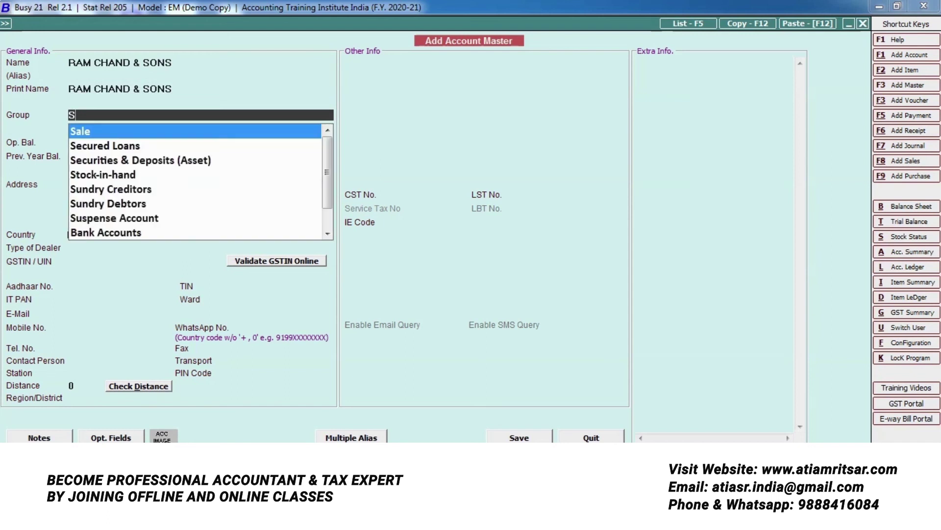
pyautogui.press('Down')
pyautogui.press('Return')
pyautogui.press('Return')
pyautogui.press('Return')
pyautogui.press('Return')
# Step: Enter the party's city on the first address line and leave the other address lines blank
pyautogui.write('A')
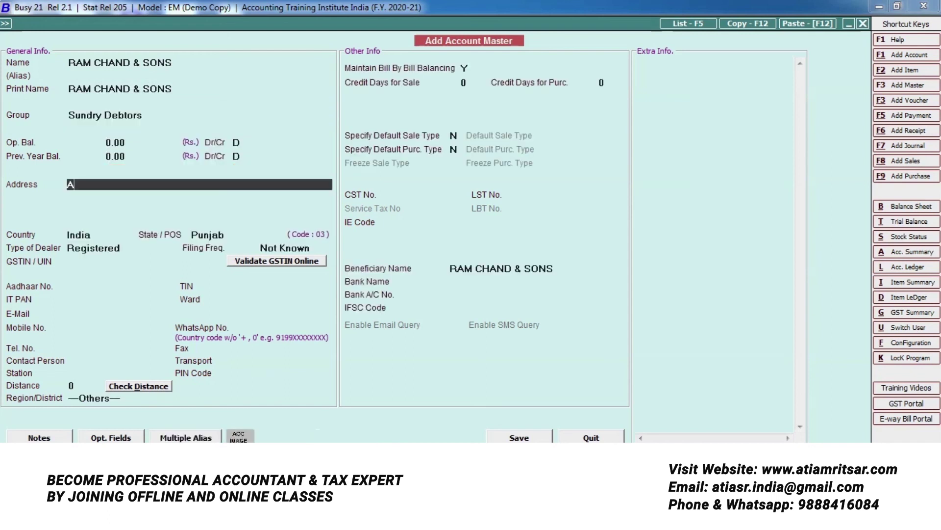
pyautogui.write('MRITSAR')
pyautogui.press('Return')
pyautogui.press('Return')
pyautogui.press('Return')
pyautogui.press('Return')
pyautogui.press('Return')
pyautogui.press('Return')
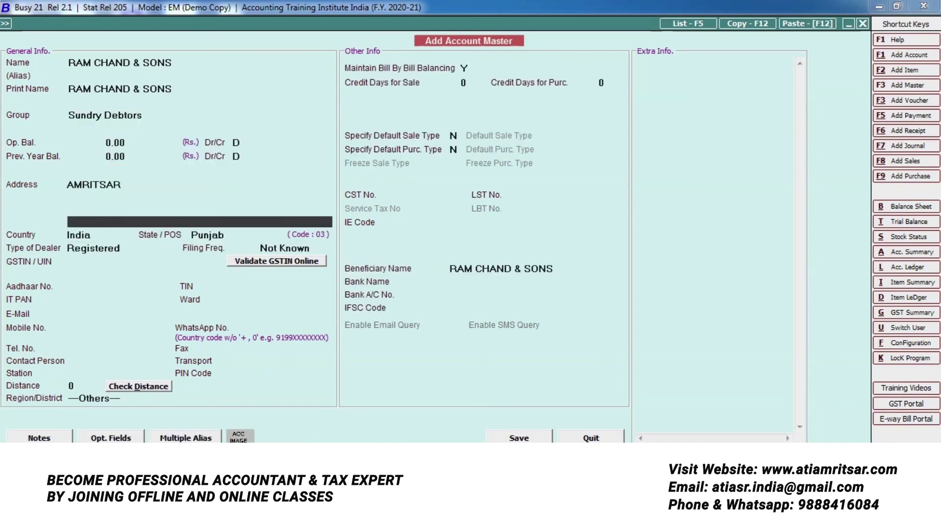
# Step: Set the party's type of dealer to Un-Registered, keep India and Punjab, and leave the tax and contact details blank
pyautogui.press('Escape')
pyautogui.press('Down')
pyautogui.press('Return')
pyautogui.press('Return')
pyautogui.press('Return')
pyautogui.press('Return')
pyautogui.press('Return')
pyautogui.press('Return')
pyautogui.press('Return')
pyautogui.press('Return')
pyautogui.press('Return')
pyautogui.press('Return')
pyautogui.press('Return')
pyautogui.press('Return')
pyautogui.press('Return')
pyautogui.press('Return')
pyautogui.press('Return')
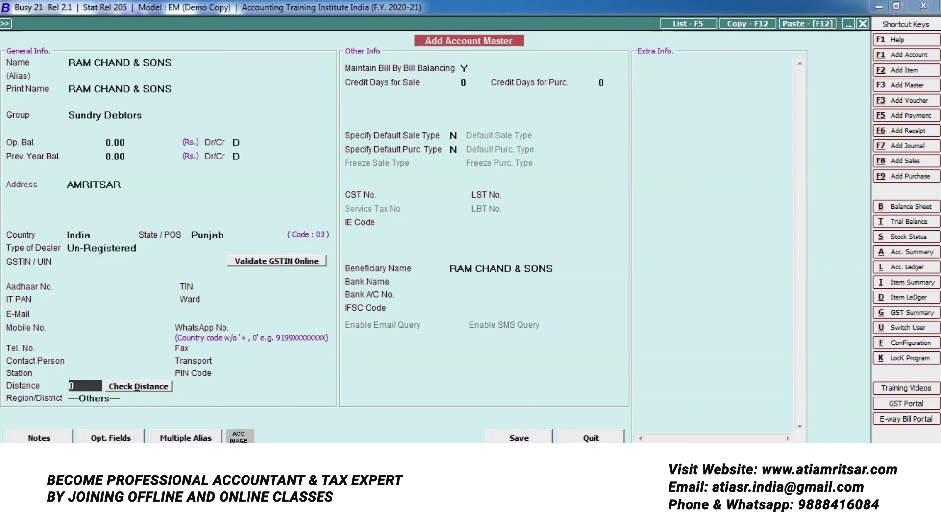
# Step: Turn off bill-by-bill balancing for the party and keep the default sale and purchase type options at N
pyautogui.write('n')
pyautogui.press('Return')
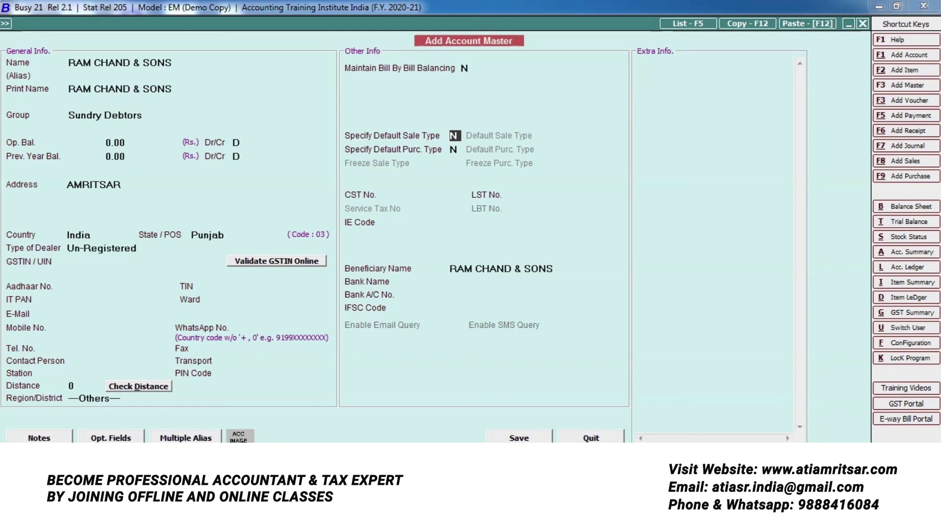
pyautogui.press('Return')
pyautogui.press('Return')
pyautogui.press('Return')
pyautogui.press('Return')
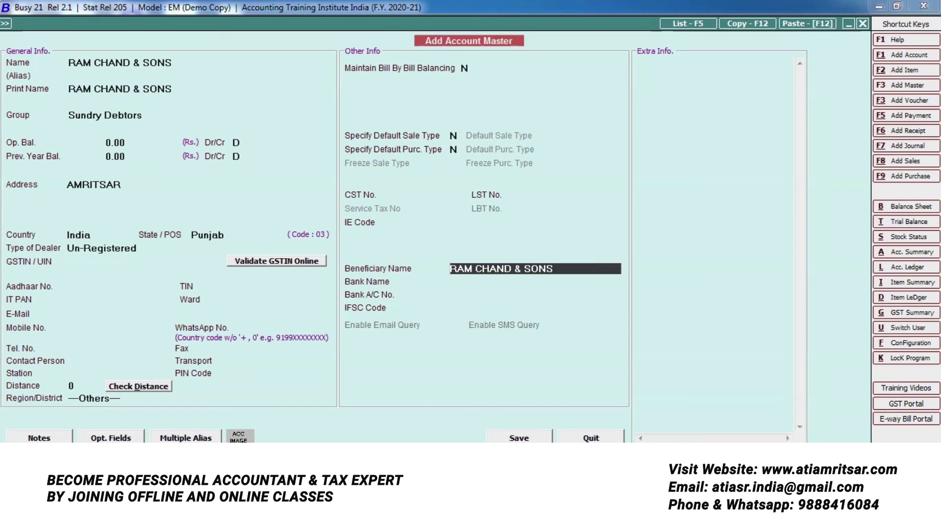
# Step: Keep the default beneficiary name, leave the party's bank details blank, and save the account master
pyautogui.press('Return')
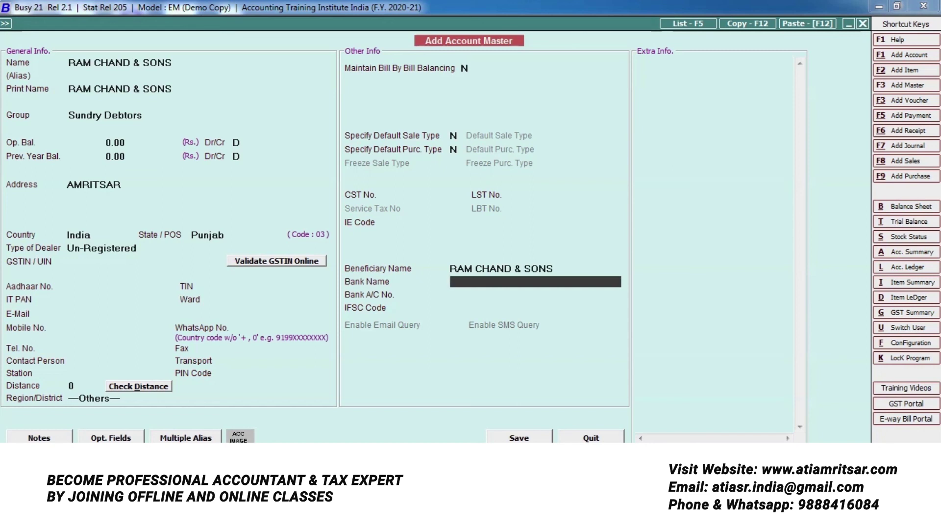
pyautogui.press('Return')
pyautogui.press('Return')
pyautogui.press('Return')
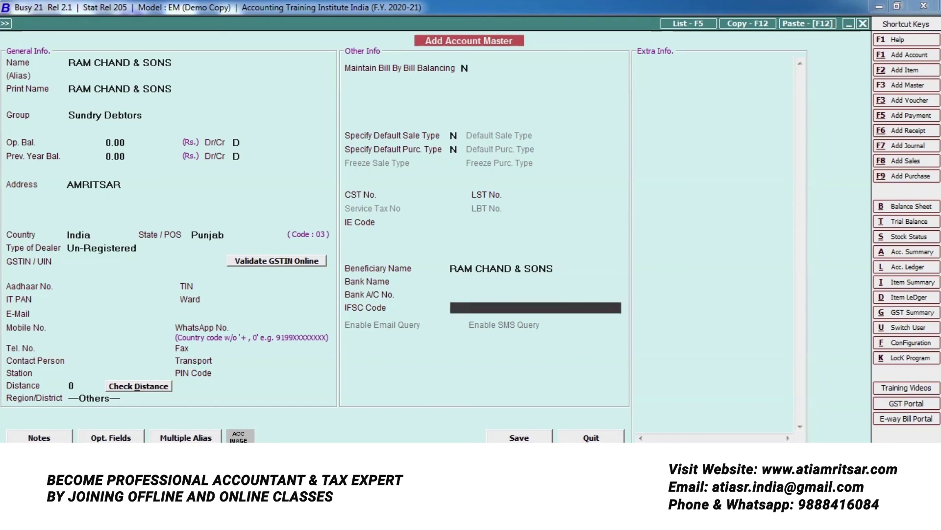
pyautogui.press('Return')
# Step: Credit RAM CHAND & SONS with 10,000 in the second row and finish the voucher entries without a short narration
pyautogui.write('rAM')
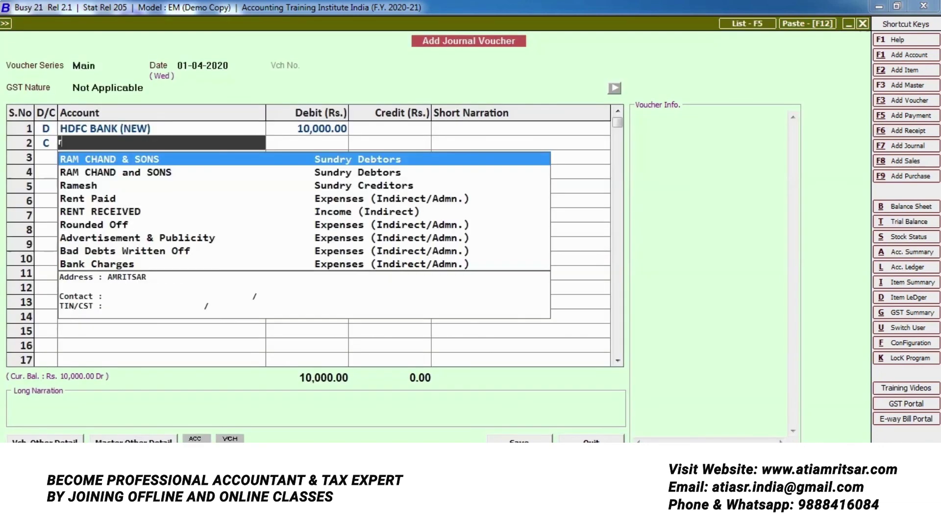
pyautogui.press('Return')
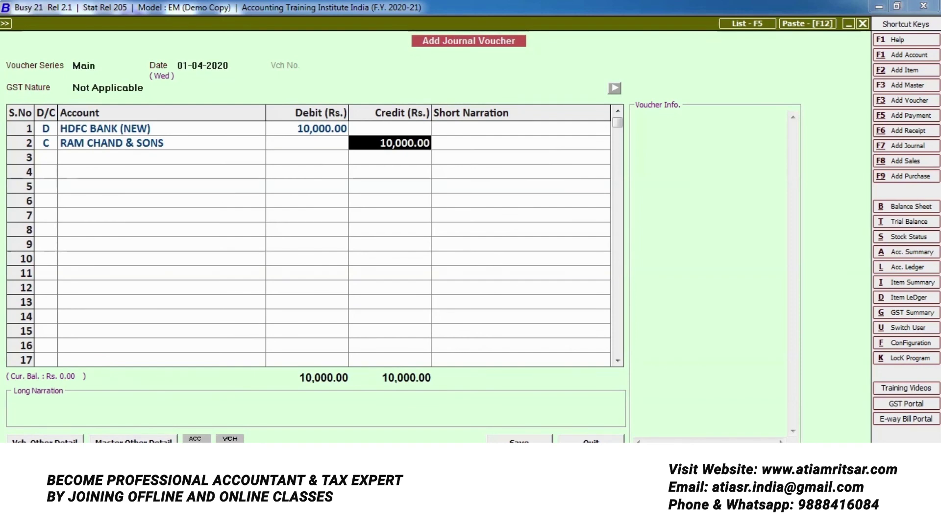
pyautogui.press('Return')
pyautogui.press('Return')
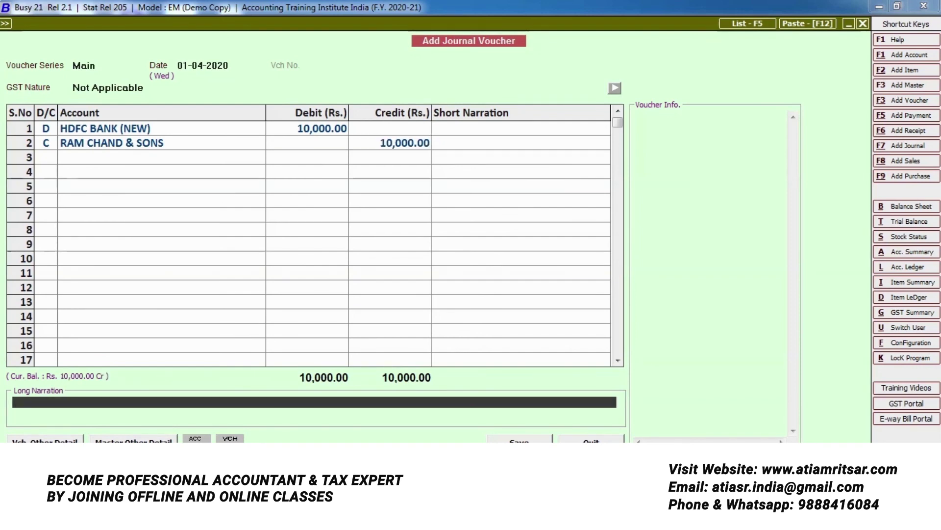
# Step: Enter the long narration "being cheque received from ram chand & sons" with "Cheque No" on its second line, and save the journal voucher
pyautogui.write('being cheque received ')
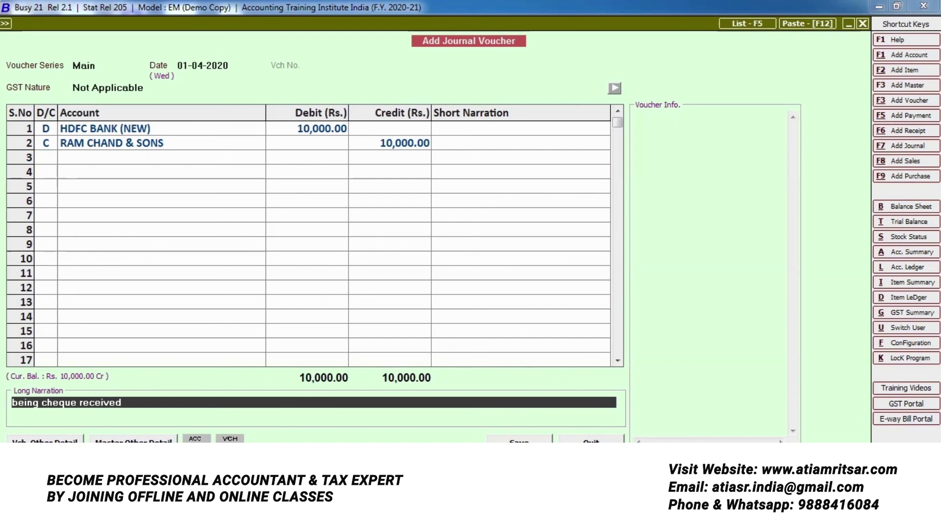
pyautogui.write('from ram chand & s')
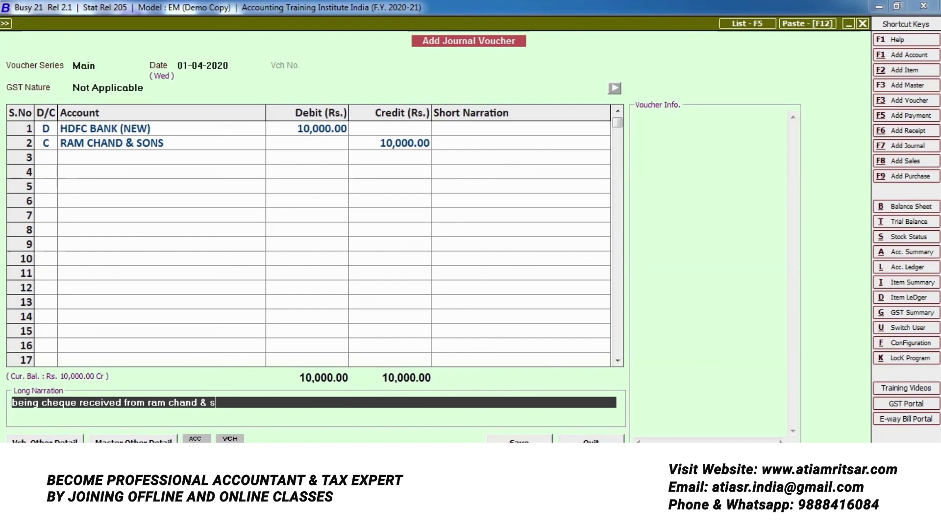
pyautogui.write('ons')
pyautogui.press('Return')
pyautogui.write('Cheque No')
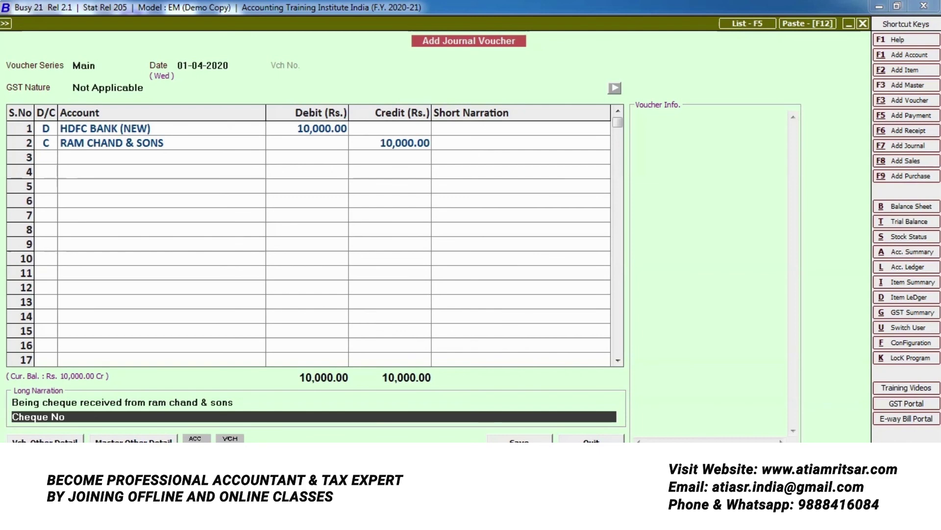
pyautogui.press('Return')
pyautogui.press('Return')
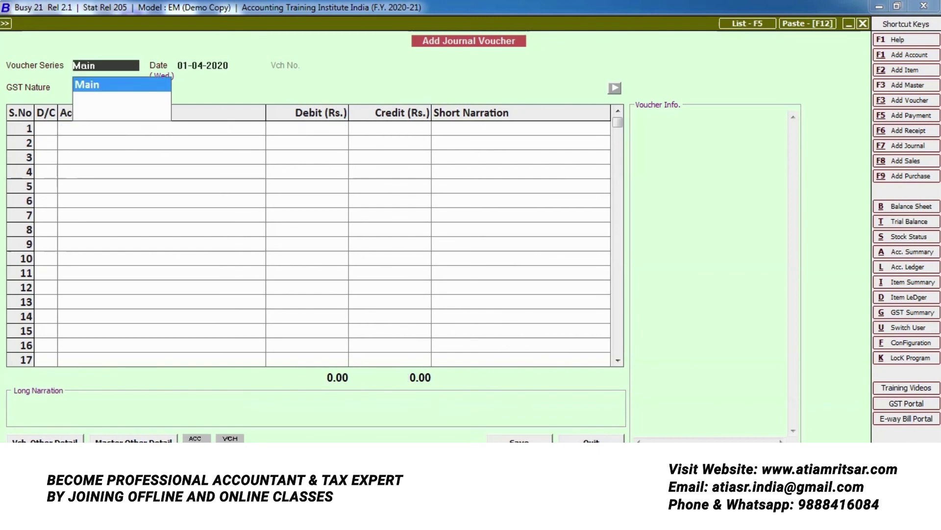